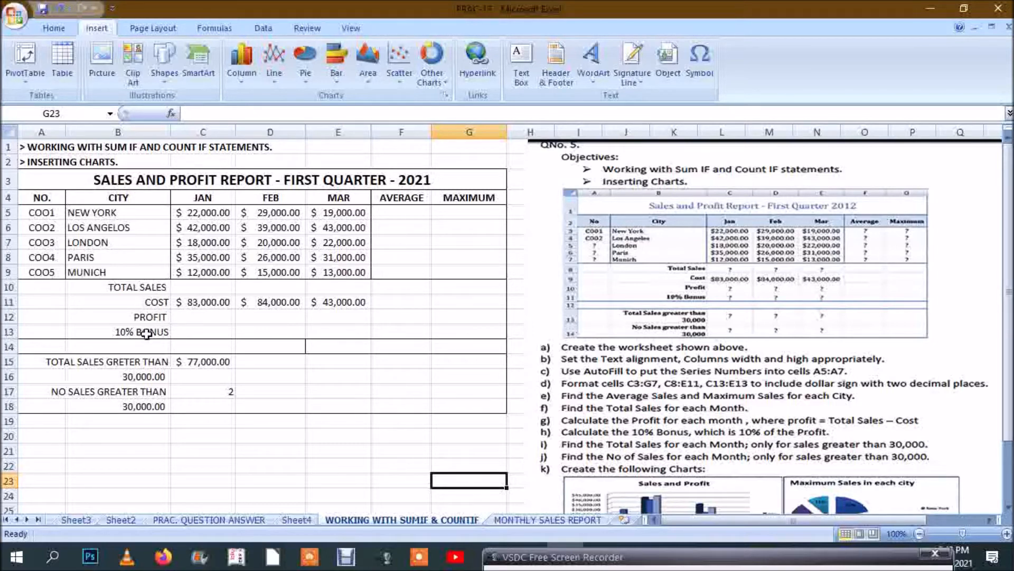
{"action": "left_click", "coordinate": [182, 300]}
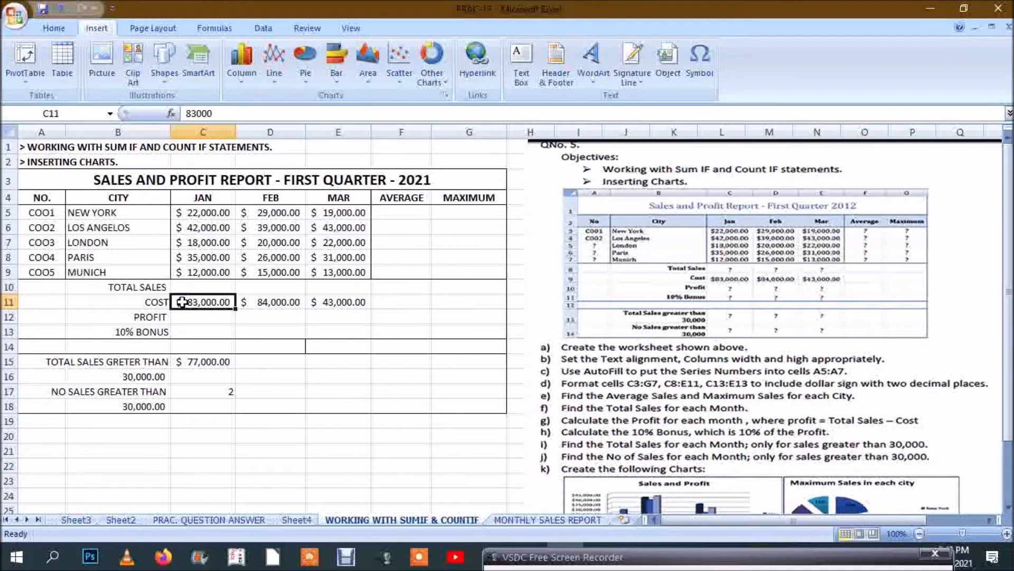
{"action": "left_click", "coordinate": [326, 303]}
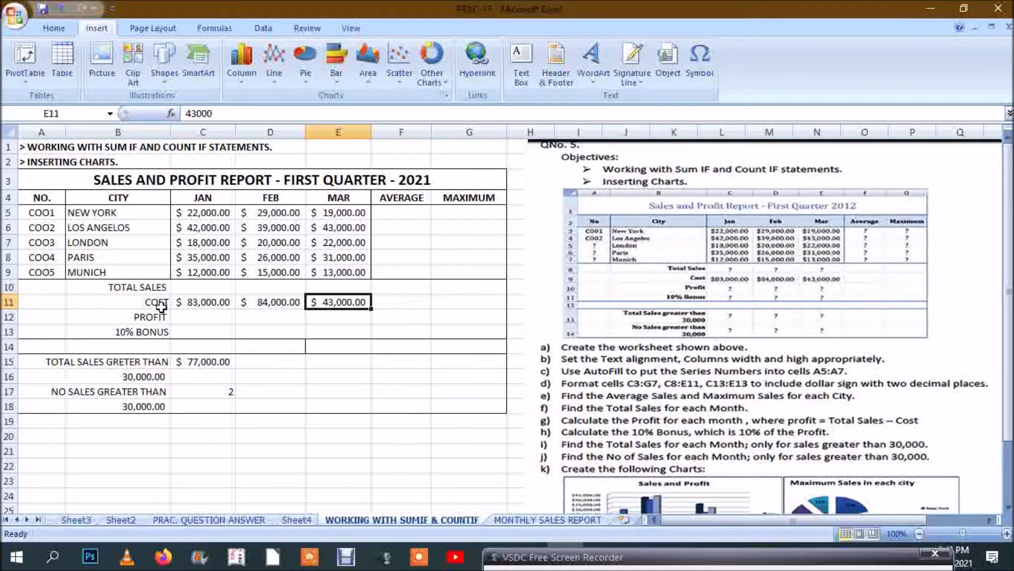
{"action": "left_click", "coordinate": [210, 412]}
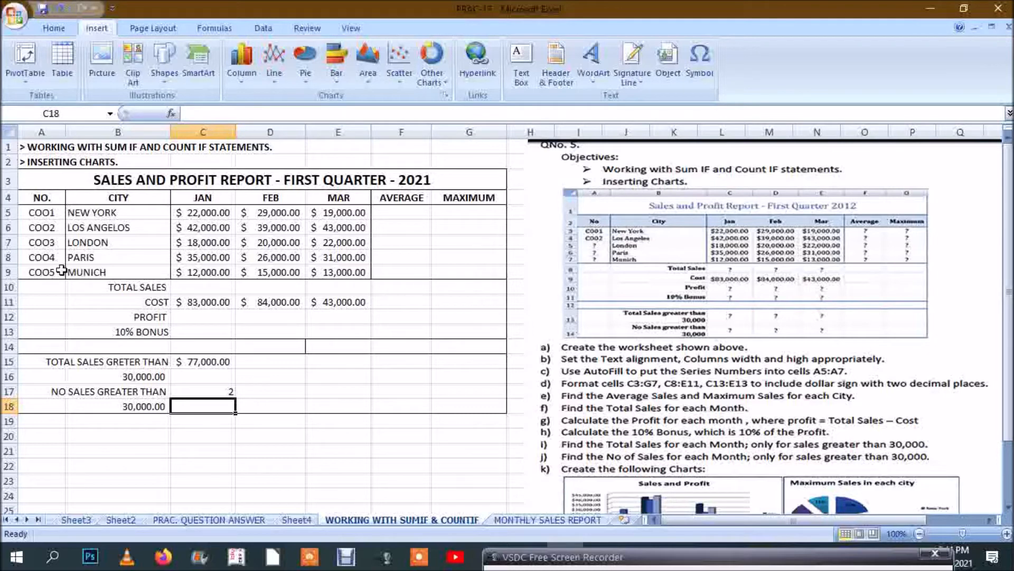
Clear the serial numbers in A7:A9 and refill them by extending the COO2 series from A6 down to A9.
{"action": "left_click_drag", "start_coordinate": [45, 243], "coordinate": [48, 264]}
{"action": "key", "text": "Delete"}
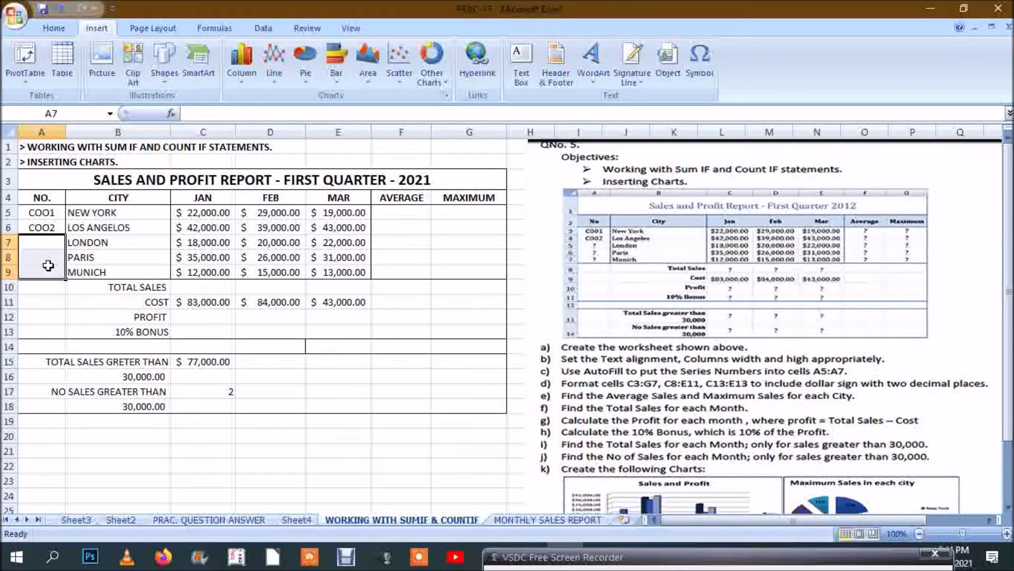
{"action": "left_click", "coordinate": [50, 229]}
{"action": "left_click_drag", "start_coordinate": [65, 235], "coordinate": [60, 283]}
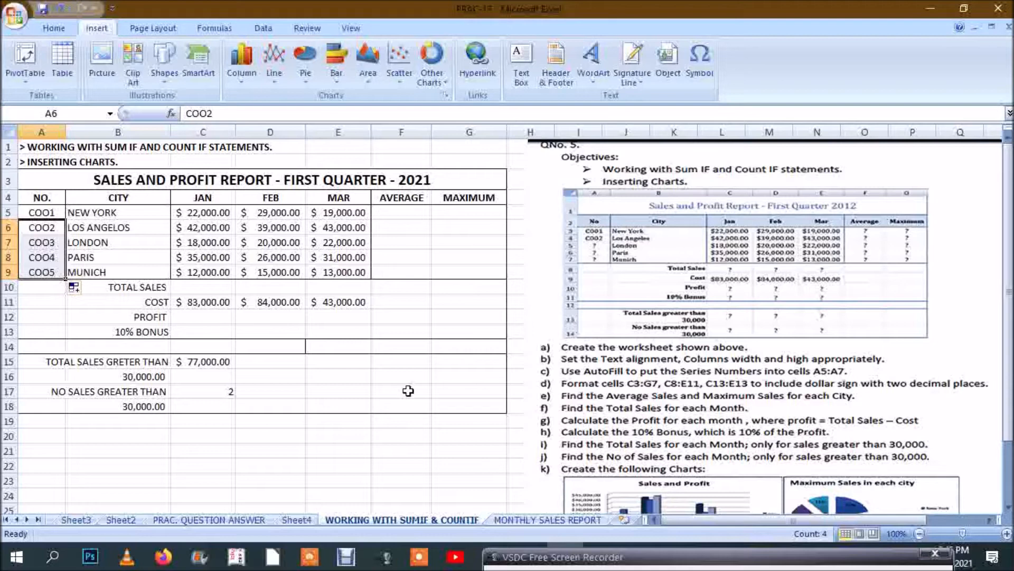
Apply the dollar accounting number format to the January to March sales figures in C5:E9.
{"action": "left_click", "coordinate": [220, 213]}
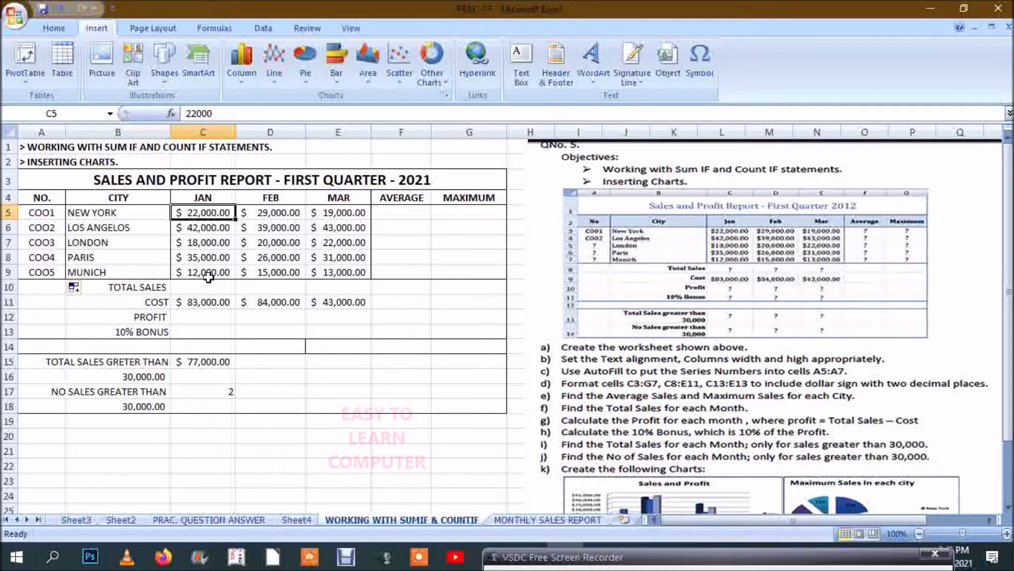
{"action": "left_click_drag", "start_coordinate": [217, 214], "coordinate": [449, 272]}
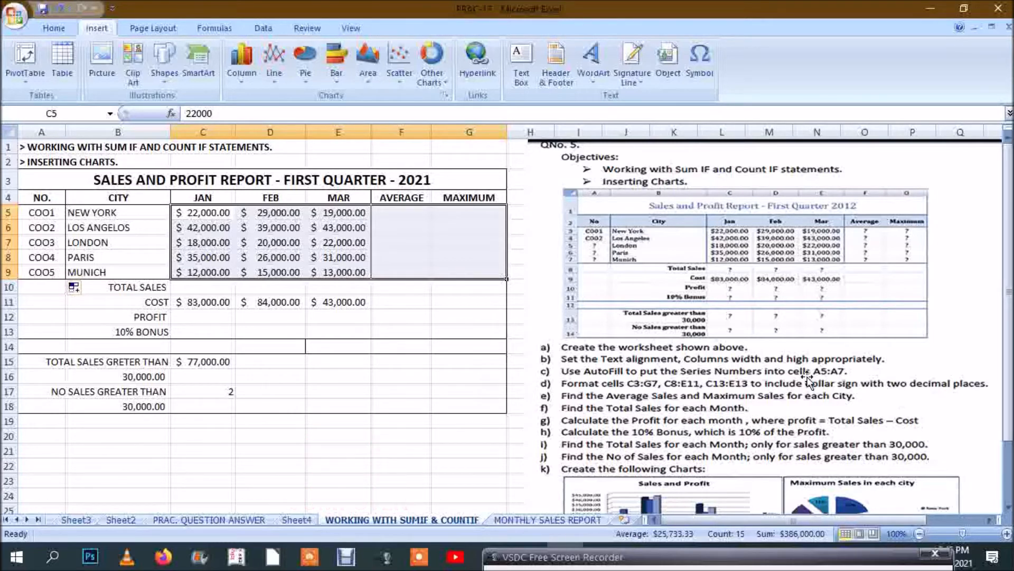
{"action": "left_click", "coordinate": [266, 346]}
{"action": "left_click_drag", "start_coordinate": [199, 214], "coordinate": [337, 268]}
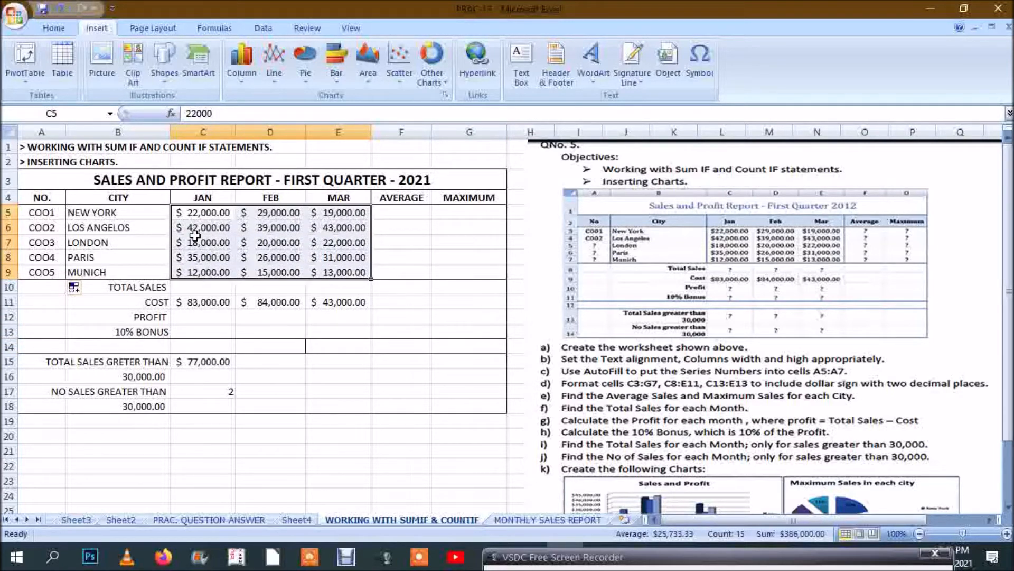
{"action": "left_click_drag", "start_coordinate": [195, 214], "coordinate": [340, 270]}
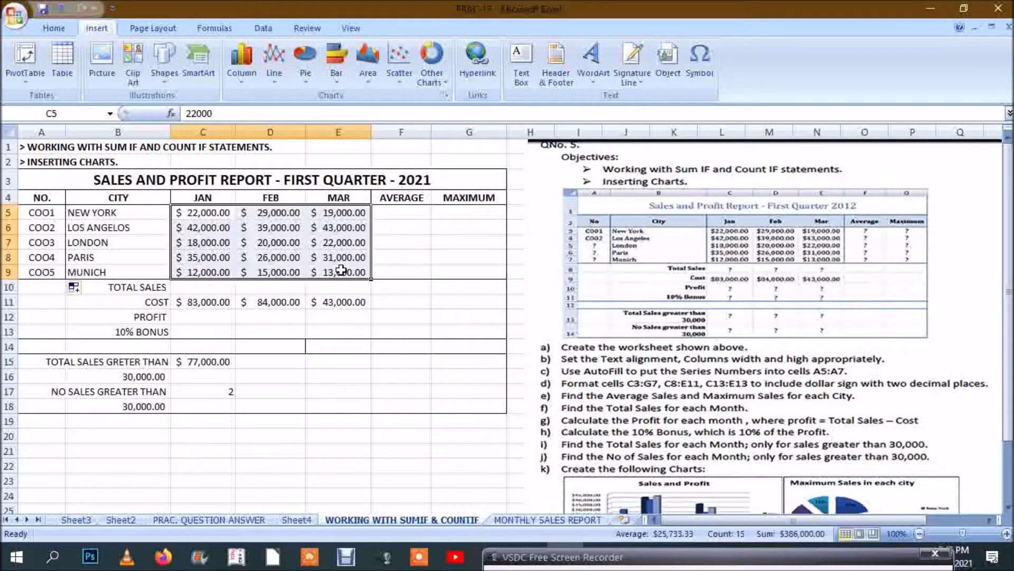
{"action": "left_click", "coordinate": [58, 22]}
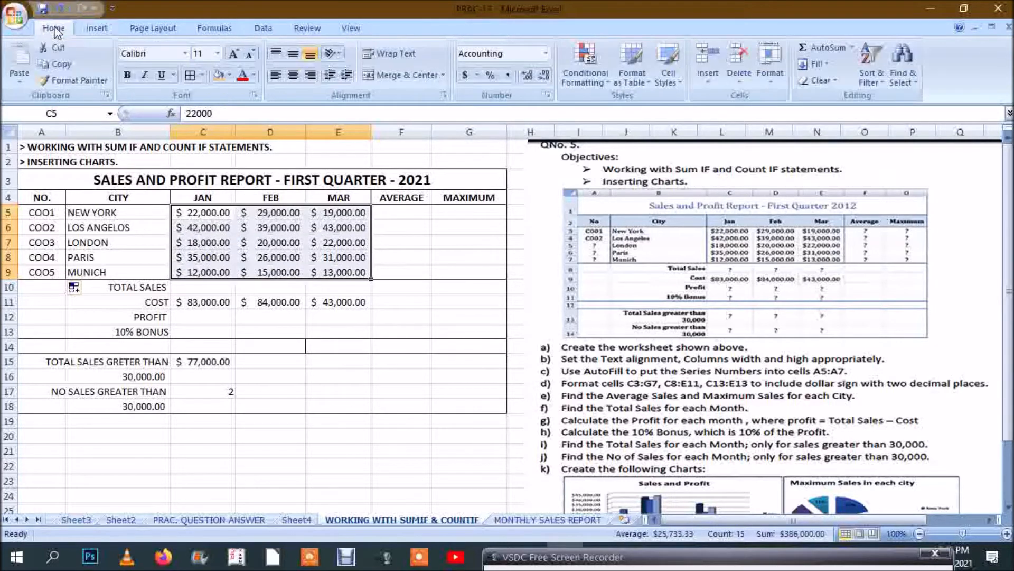
{"action": "left_click", "coordinate": [465, 75]}
{"action": "left_click", "coordinate": [86, 398]}
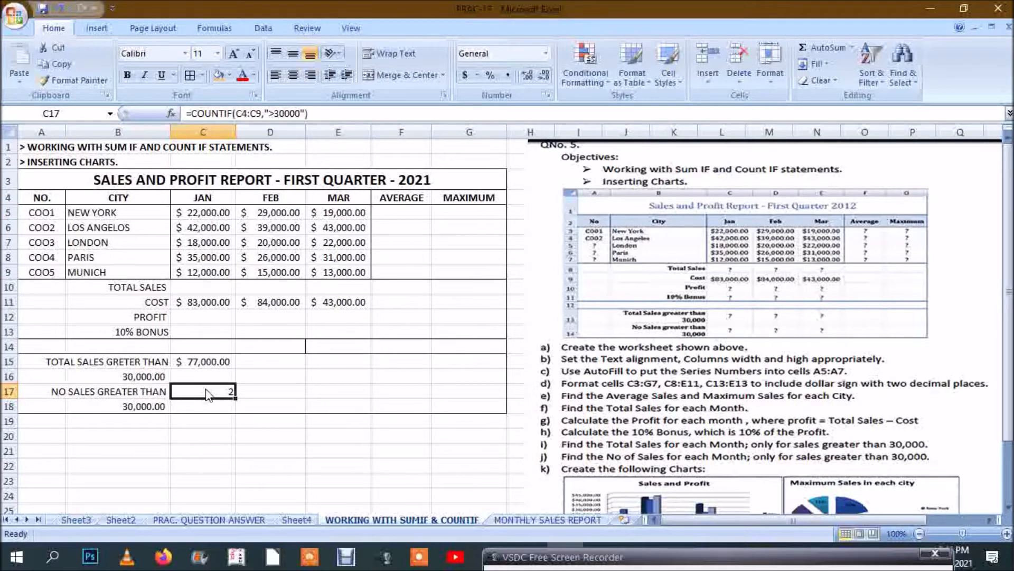
{"action": "left_click", "coordinate": [367, 363]}
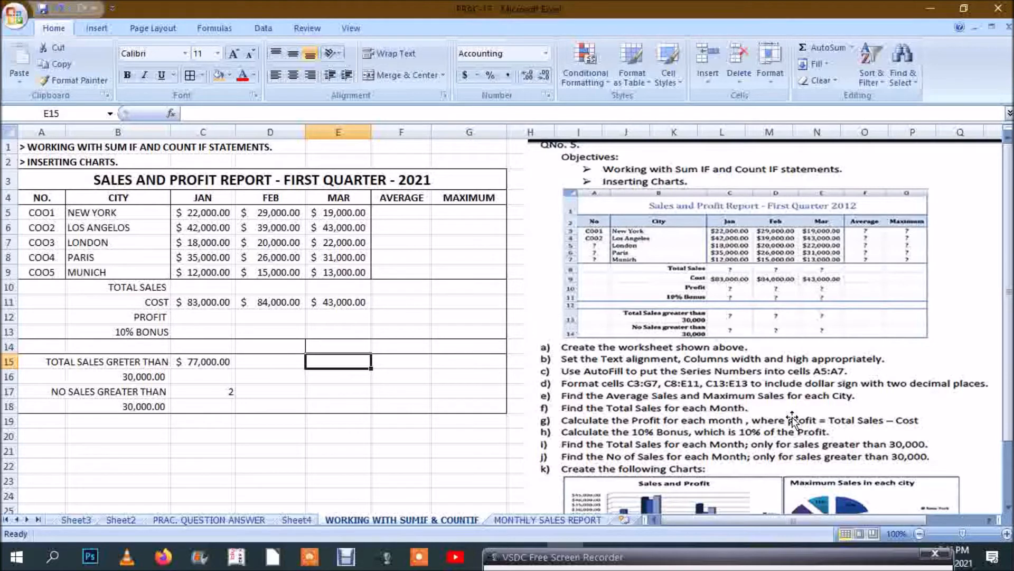
{"action": "left_click", "coordinate": [660, 554]}
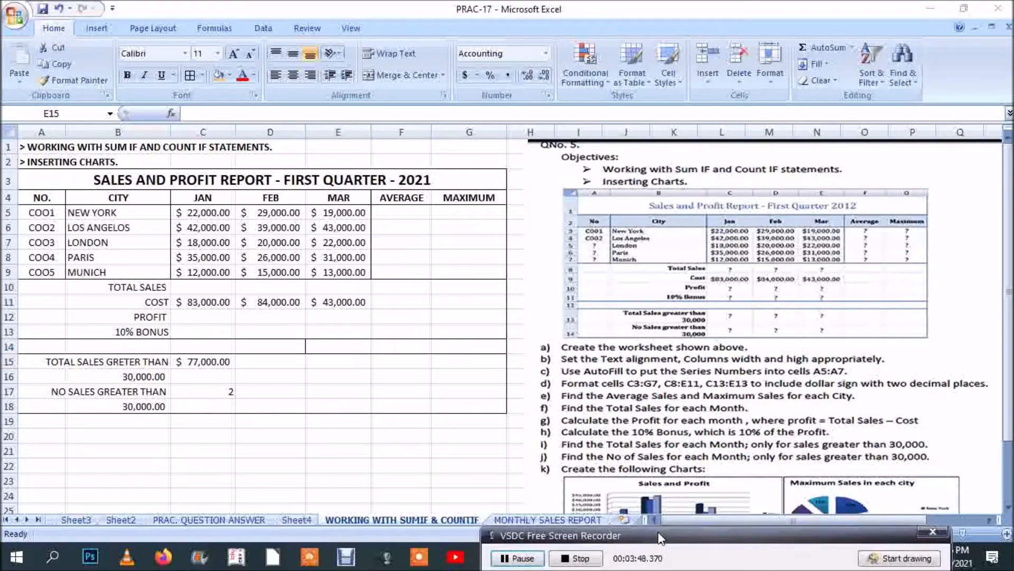
{"action": "left_click_drag", "start_coordinate": [658, 526], "coordinate": [658, 541]}
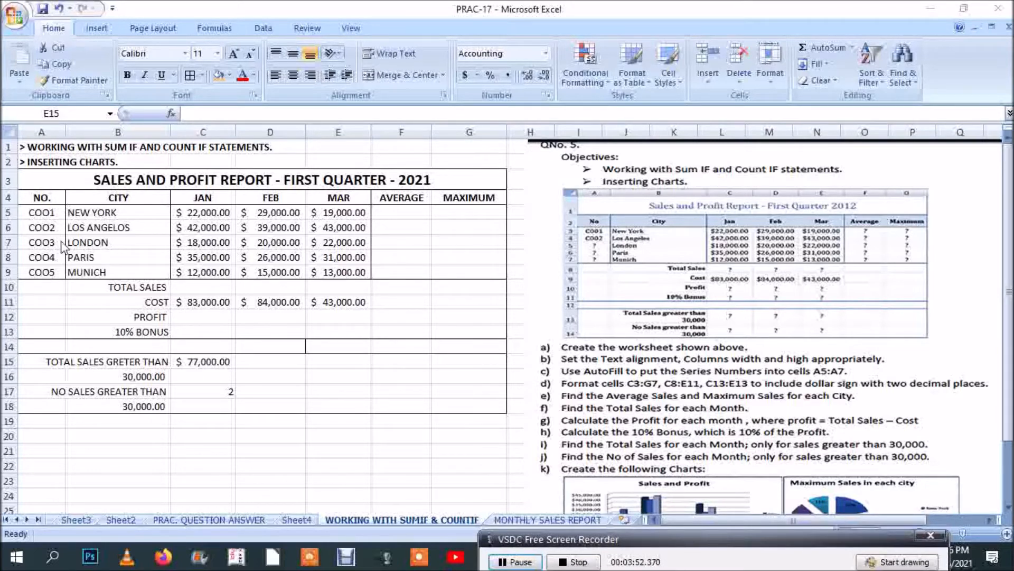
Calculate each city's average sales by entering =AVERAGE(C5:E5) in F5 and filling the formula down to F9.
{"action": "left_click", "coordinate": [394, 212]}
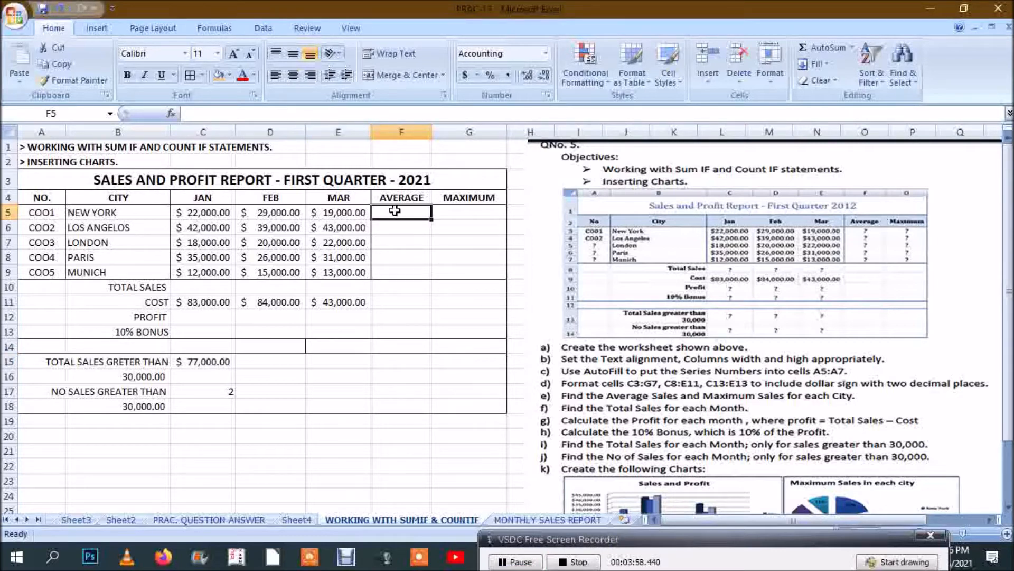
{"action": "type", "text": "="}
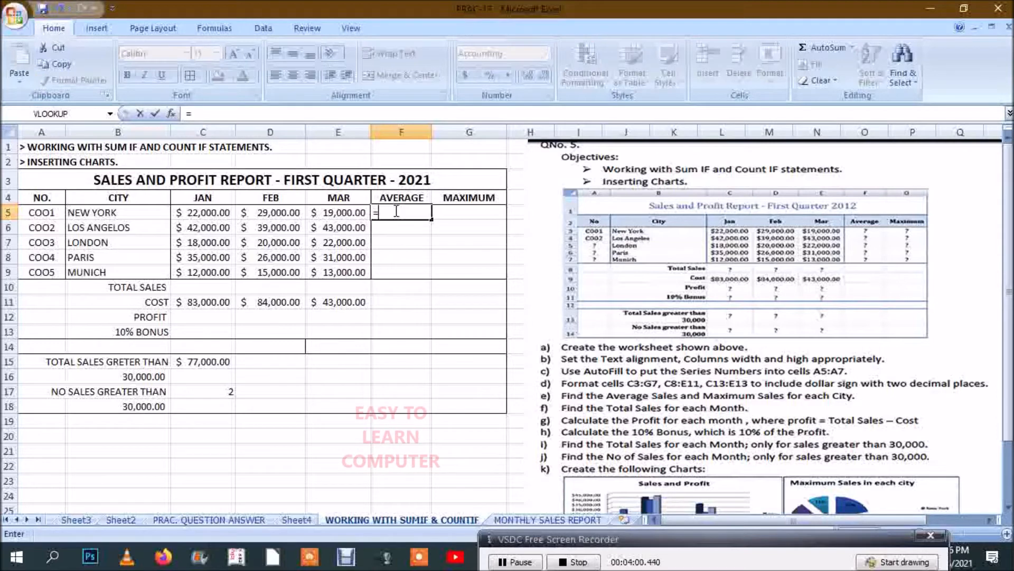
{"action": "type", "text": "AVERAGE("}
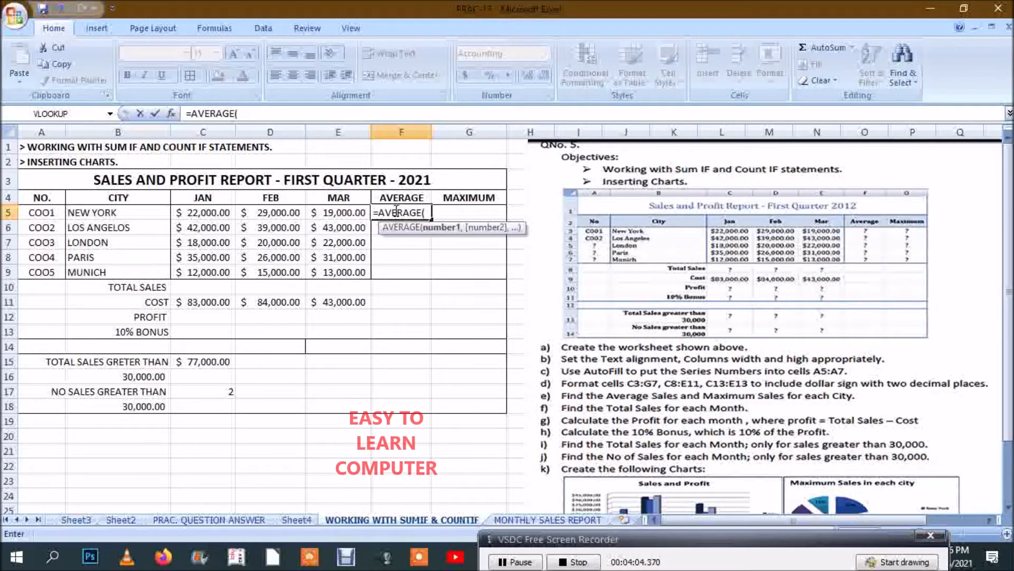
{"action": "left_click", "coordinate": [220, 214]}
{"action": "left_click_drag", "start_coordinate": [221, 214], "coordinate": [340, 212]}
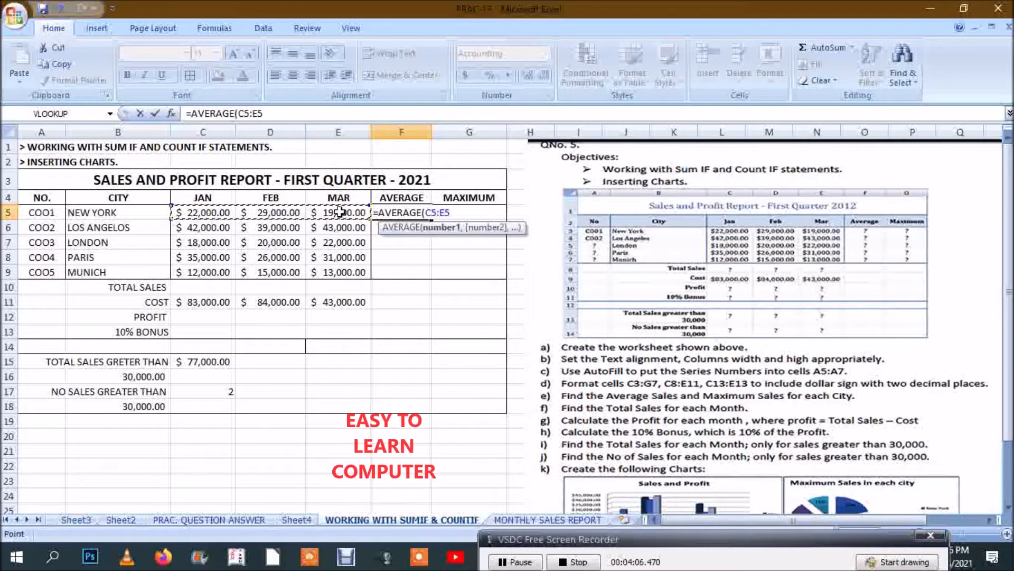
{"action": "type", "text": ")"}
{"action": "key", "text": "Return"}
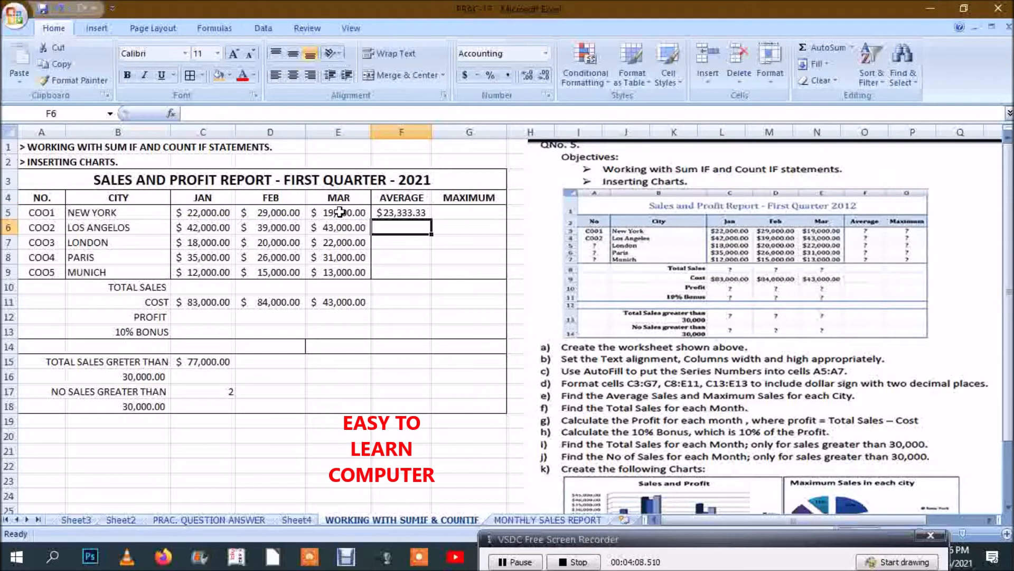
{"action": "left_click", "coordinate": [392, 213]}
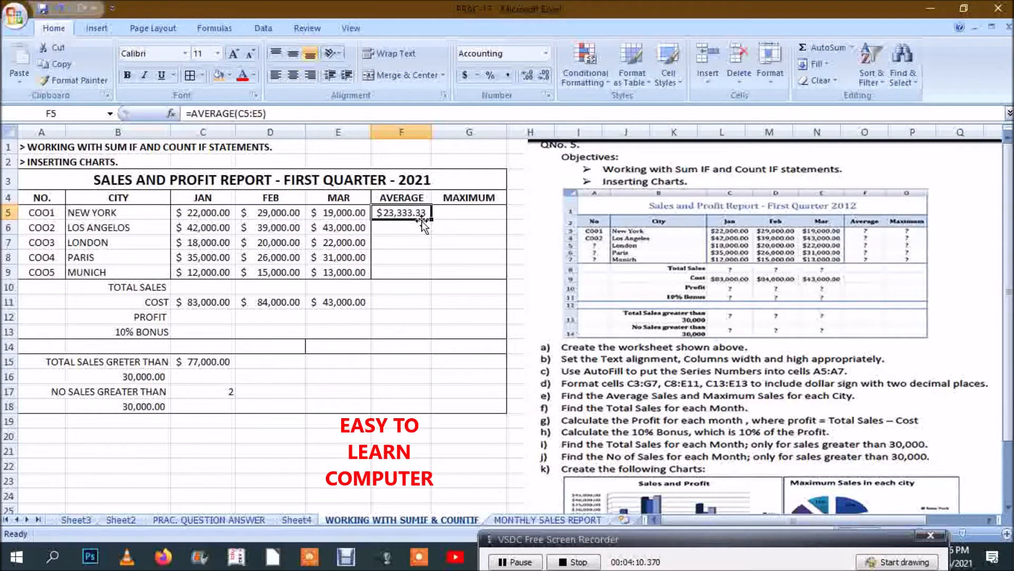
{"action": "left_click_drag", "start_coordinate": [431, 219], "coordinate": [433, 278]}
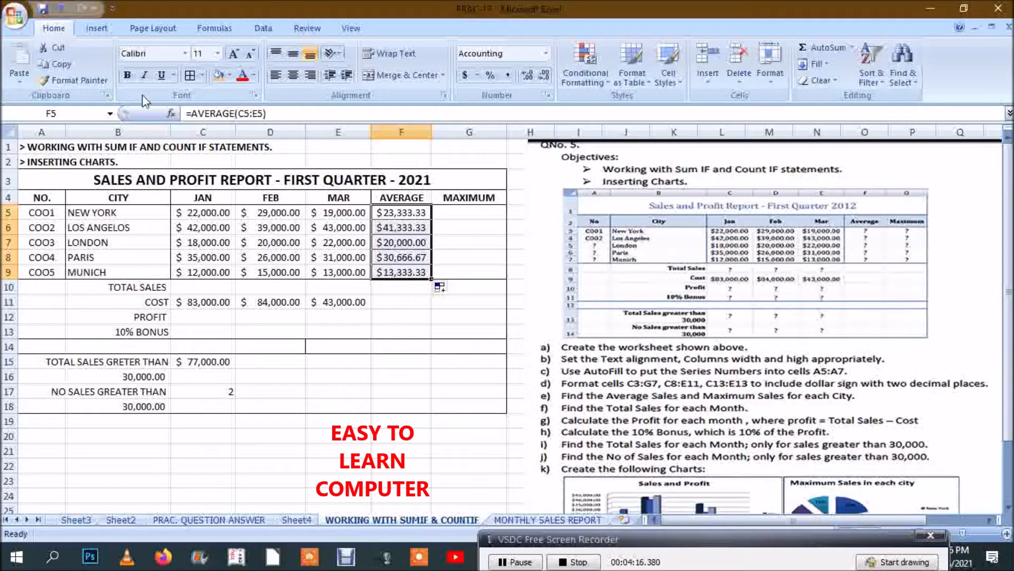
Try all borders and outside borders on the average values in F5:F9.
{"action": "left_click", "coordinate": [202, 75]}
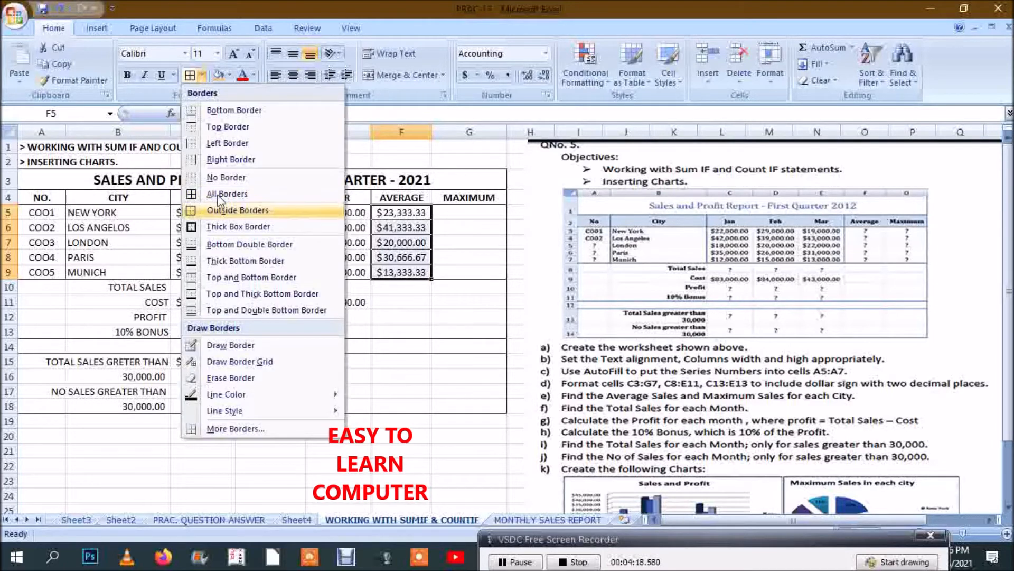
{"action": "left_click", "coordinate": [219, 193]}
{"action": "left_click", "coordinate": [203, 75]}
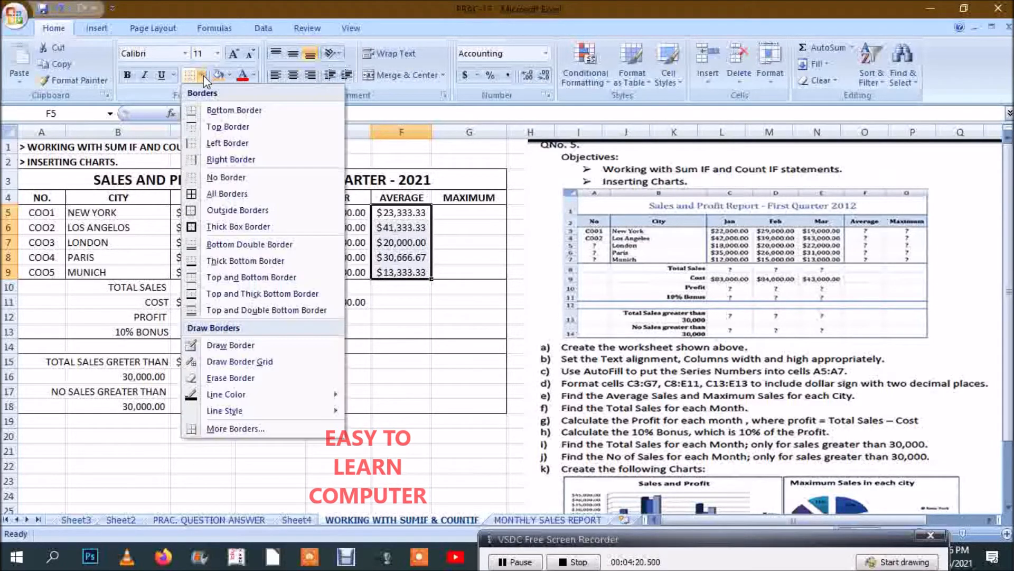
{"action": "left_click", "coordinate": [248, 214]}
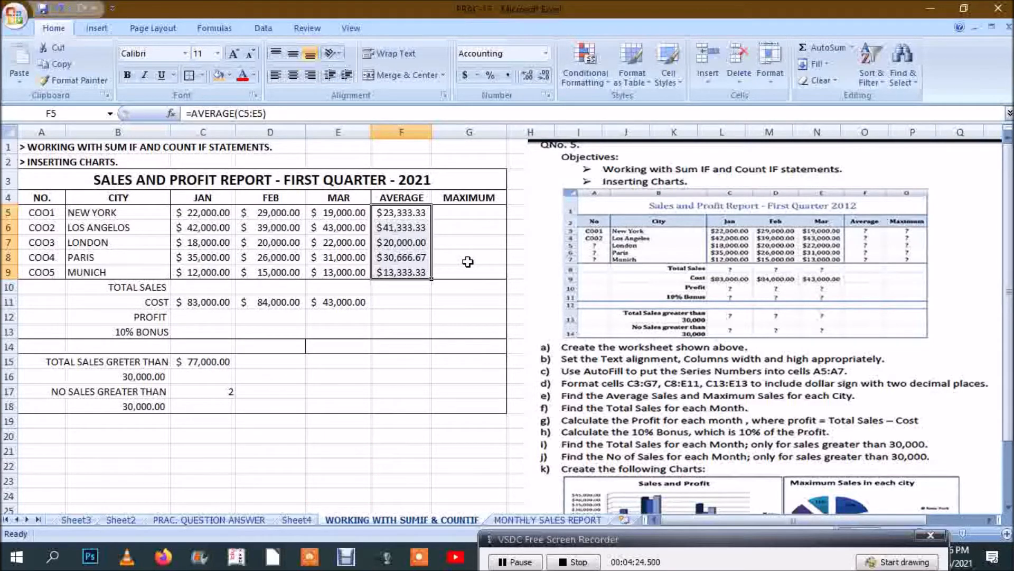
Remove the borders from F5:F9 and apply outside borders around the Average and Maximum cells F5:G9.
{"action": "left_click", "coordinate": [203, 76]}
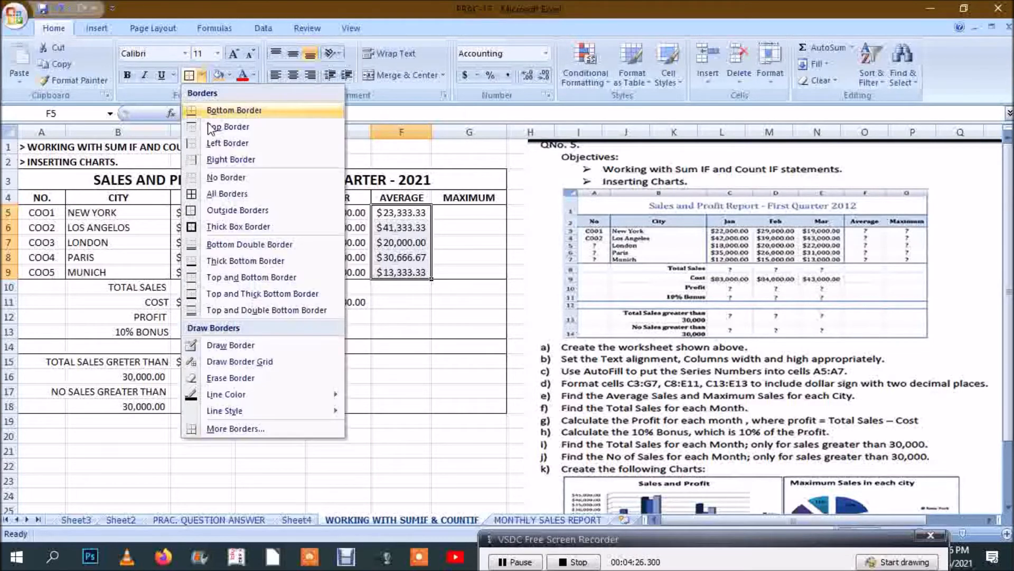
{"action": "left_click", "coordinate": [226, 181]}
{"action": "left_click", "coordinate": [405, 306]}
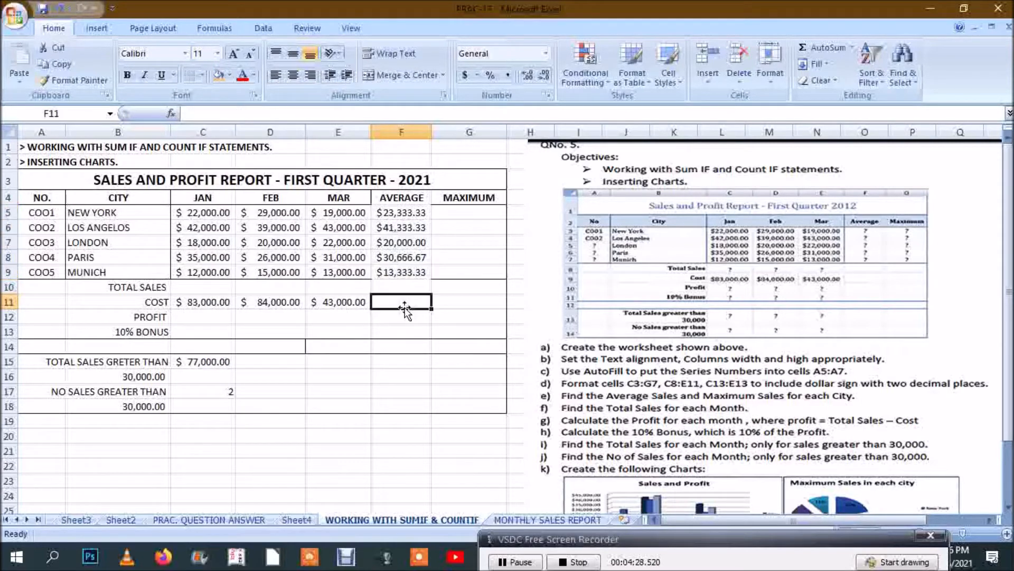
{"action": "left_click_drag", "start_coordinate": [383, 211], "coordinate": [484, 276]}
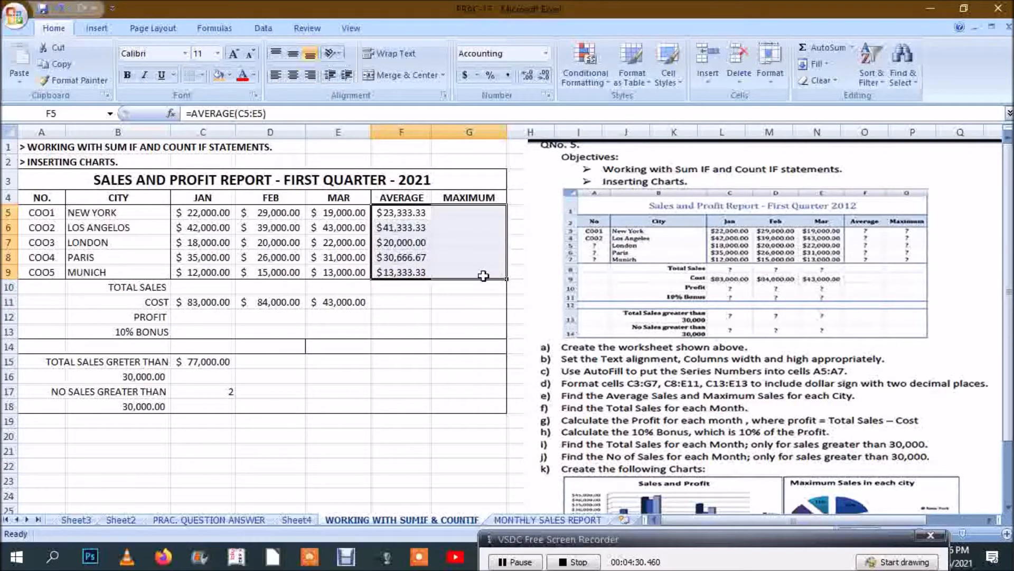
{"action": "left_click", "coordinate": [202, 75]}
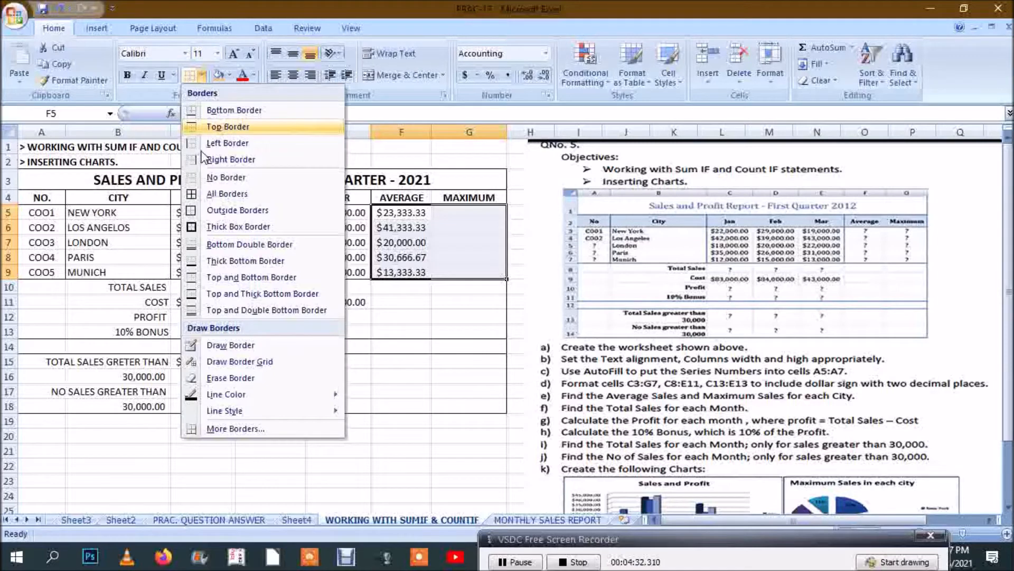
{"action": "left_click", "coordinate": [220, 211]}
Calculate each city's maximum sales by entering =MAX(C5:E5) in G5 and filling the formula down to G9.
{"action": "left_click", "coordinate": [472, 214]}
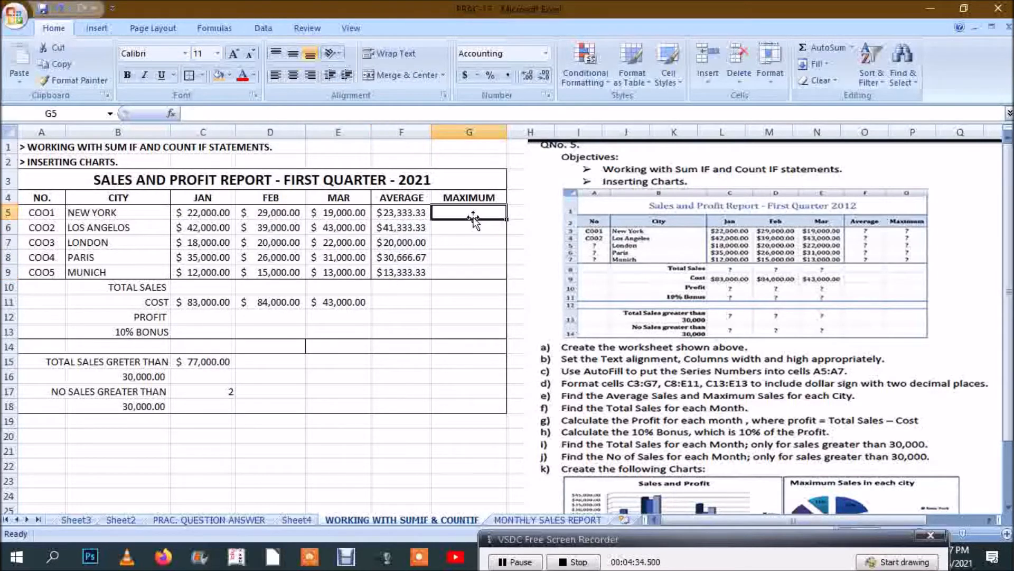
{"action": "type", "text": "=MAX("}
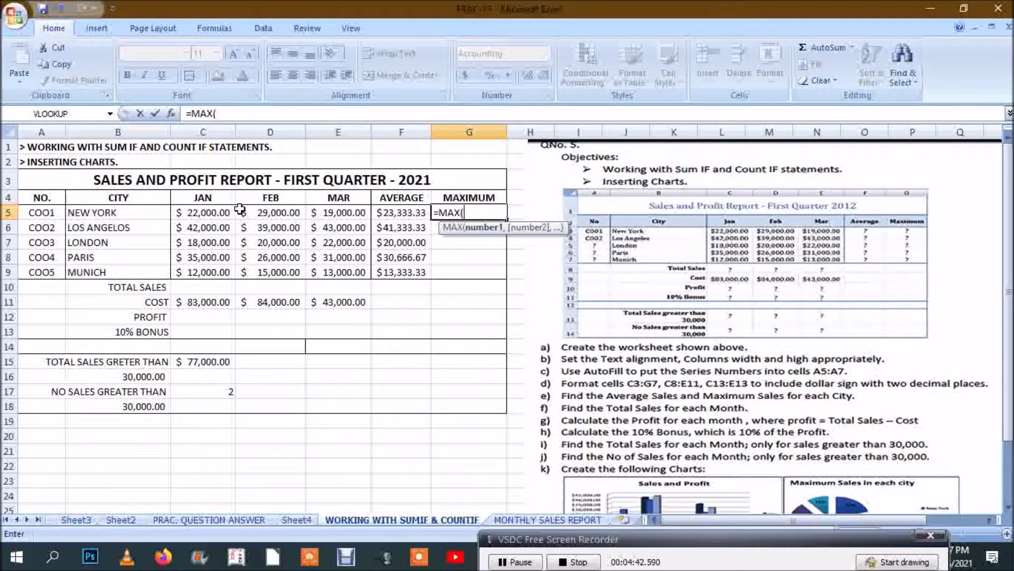
{"action": "left_click", "coordinate": [222, 212]}
{"action": "left_click_drag", "start_coordinate": [223, 212], "coordinate": [356, 215]}
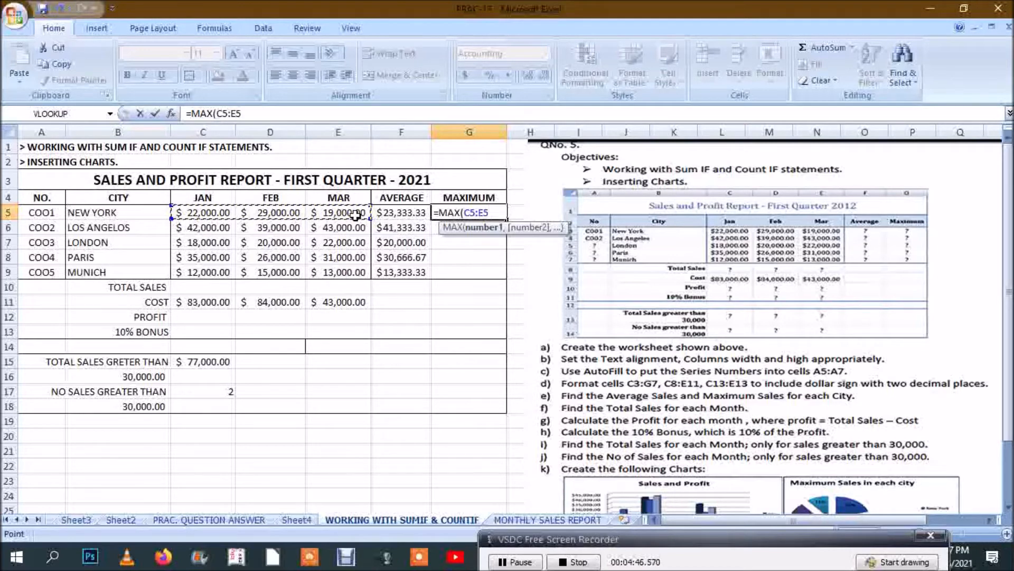
{"action": "key", "text": "Return"}
{"action": "left_click", "coordinate": [486, 214]}
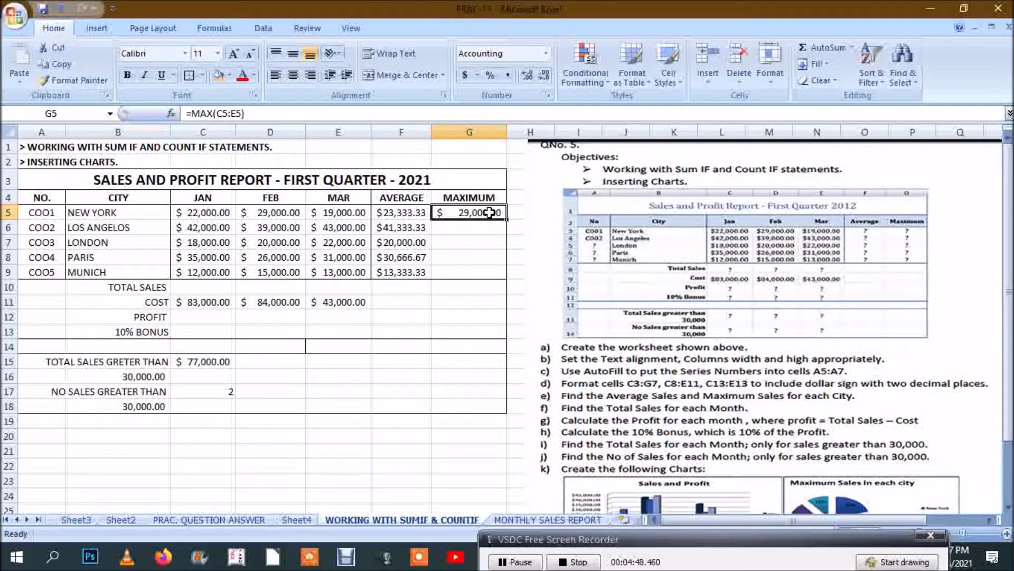
{"action": "left_click_drag", "start_coordinate": [507, 219], "coordinate": [498, 278]}
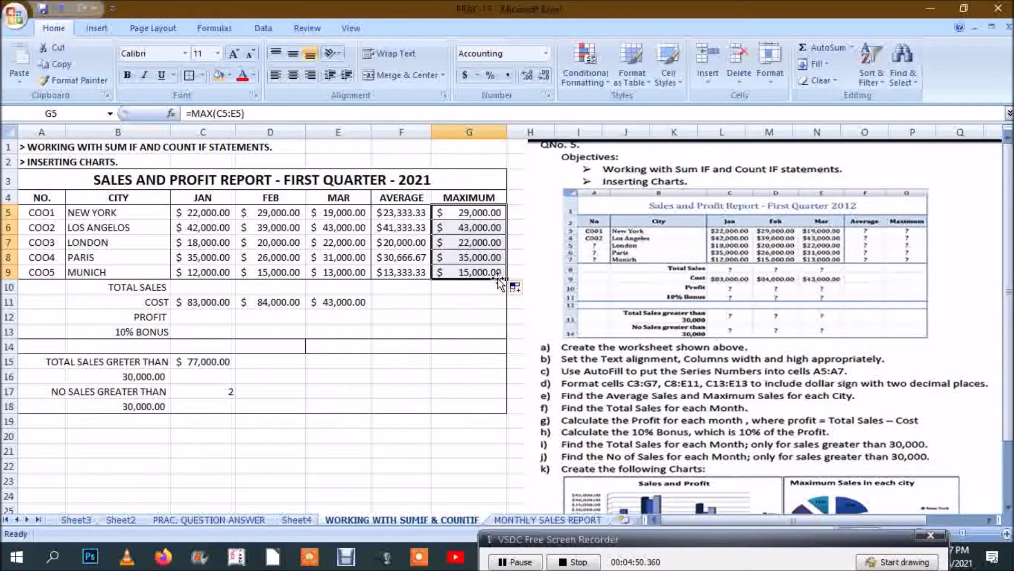
{"action": "left_click", "coordinate": [436, 322]}
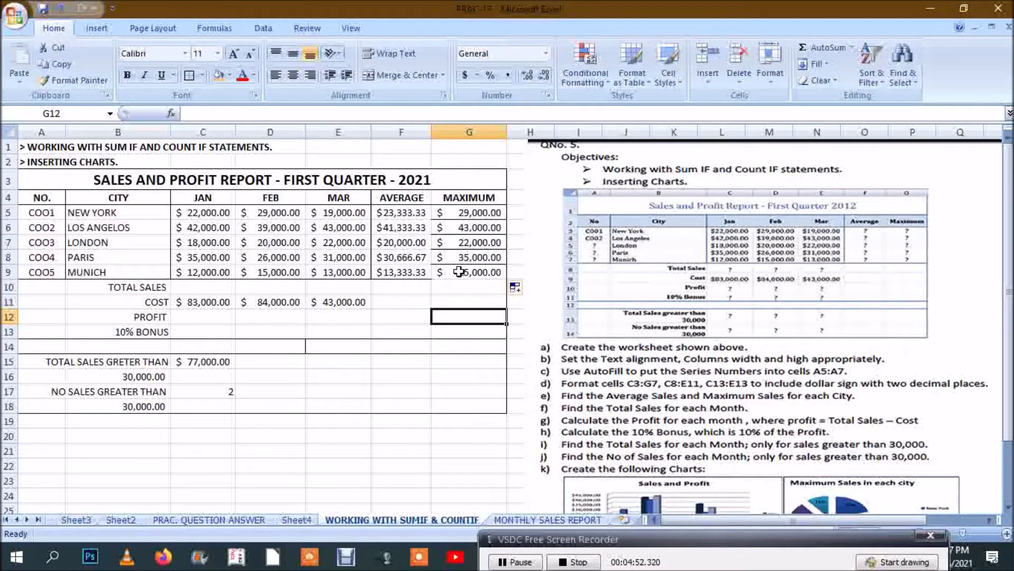
Reset the borders on the Maximum values G5:G9 and apply outside borders around the Average and Maximum values F5:G9.
{"action": "left_click", "coordinate": [452, 216]}
{"action": "left_click_drag", "start_coordinate": [452, 216], "coordinate": [460, 272]}
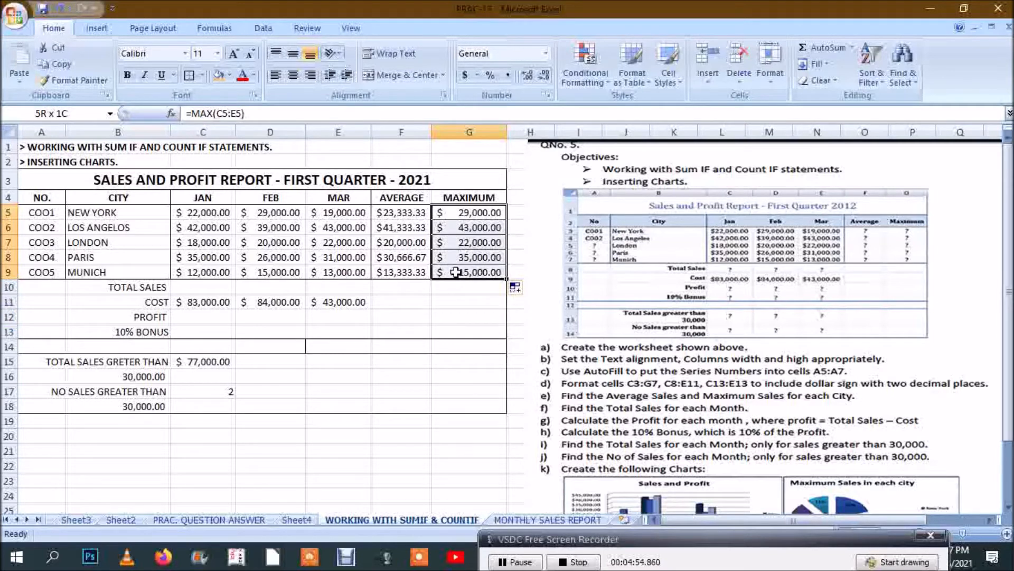
{"action": "left_click", "coordinate": [203, 75]}
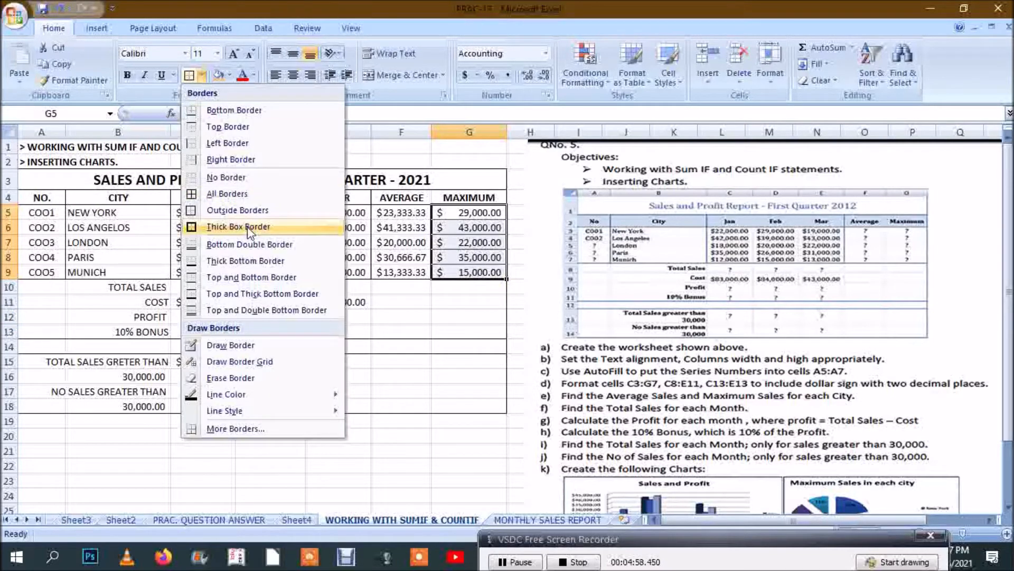
{"action": "left_click", "coordinate": [231, 192]}
{"action": "left_click_drag", "start_coordinate": [389, 206], "coordinate": [465, 272]}
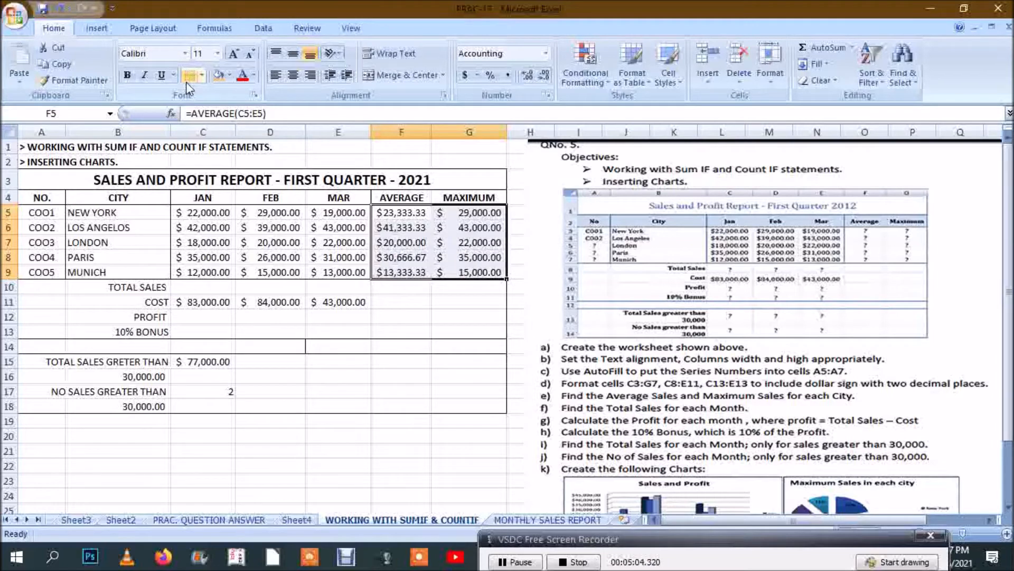
{"action": "left_click", "coordinate": [201, 75]}
{"action": "left_click", "coordinate": [244, 211]}
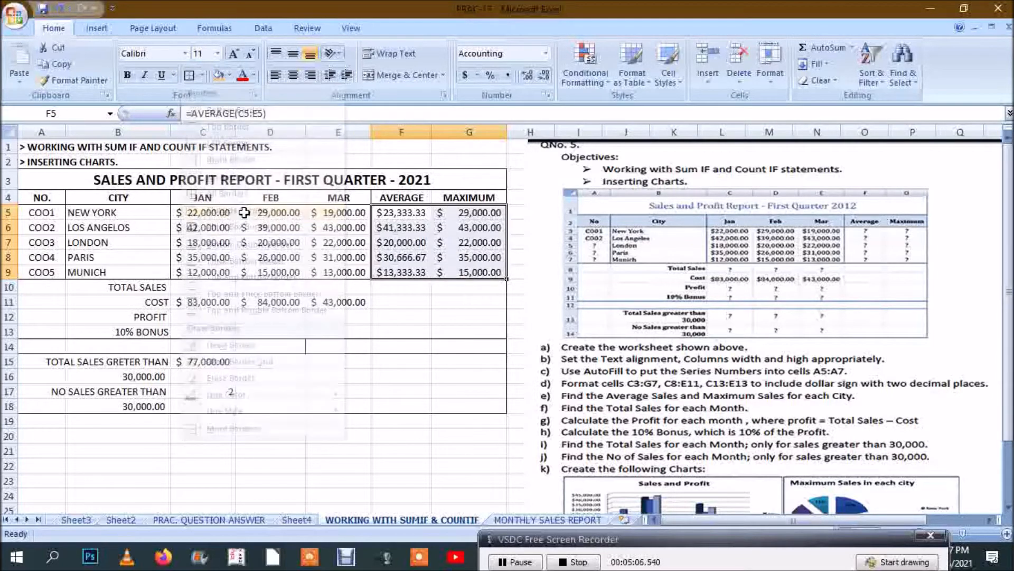
{"action": "left_click", "coordinate": [411, 253]}
{"action": "left_click", "coordinate": [396, 318]}
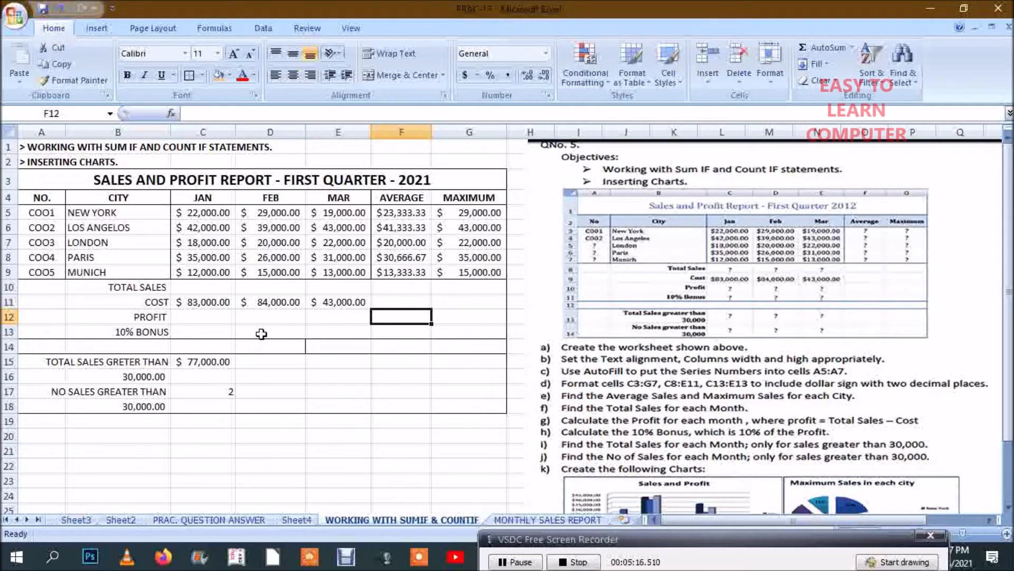
Calculate the total sales for January, February and March in C10:E10 by summing rows 5 to 9 with AutoSum.
{"action": "left_click", "coordinate": [210, 281]}
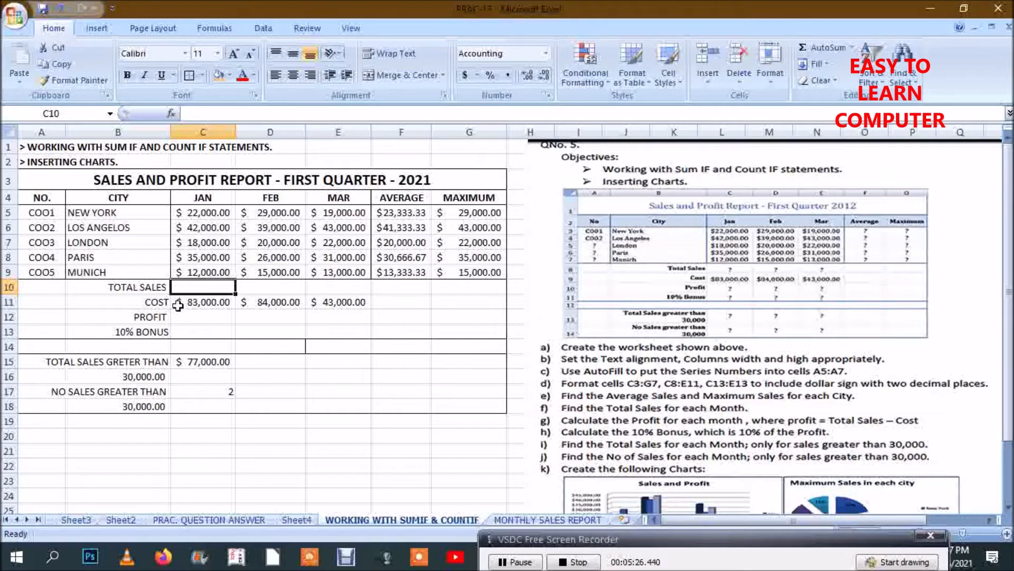
{"action": "left_click_drag", "start_coordinate": [201, 287], "coordinate": [199, 216]}
{"action": "left_click", "coordinate": [810, 46]}
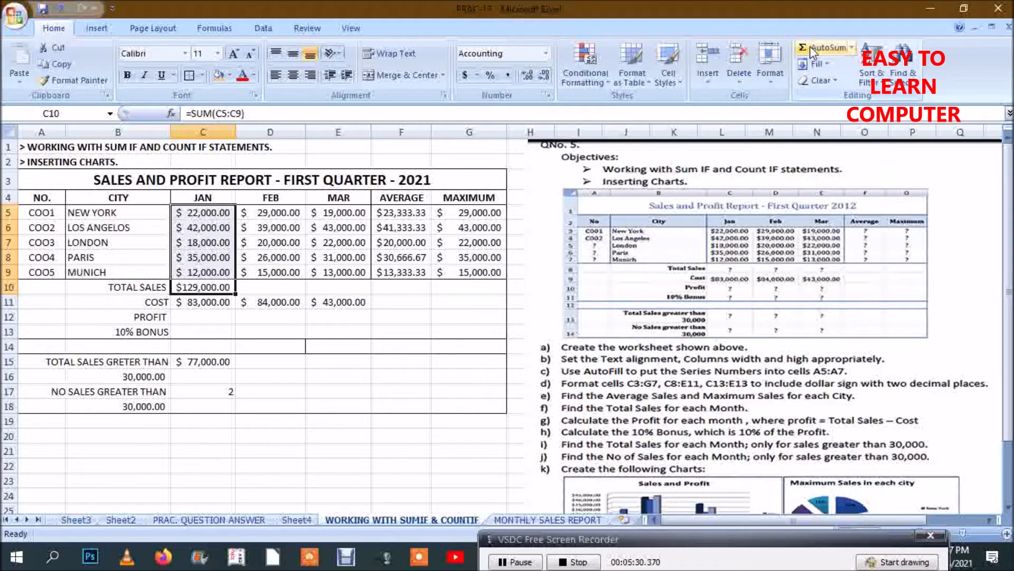
{"action": "left_click", "coordinate": [271, 286]}
{"action": "left_click_drag", "start_coordinate": [272, 286], "coordinate": [270, 213]}
{"action": "left_click", "coordinate": [808, 47]}
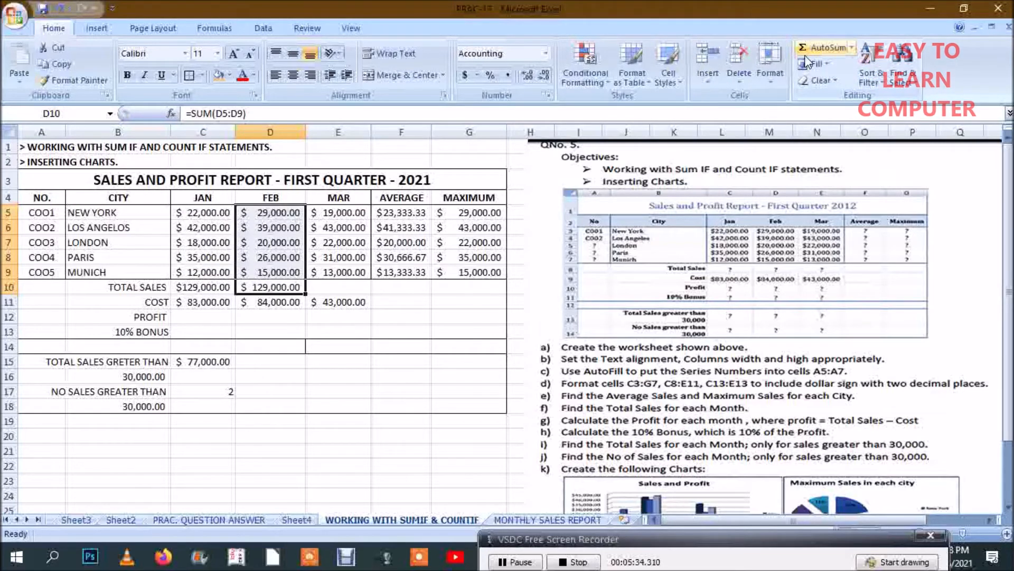
{"action": "left_click_drag", "start_coordinate": [333, 288], "coordinate": [335, 211]}
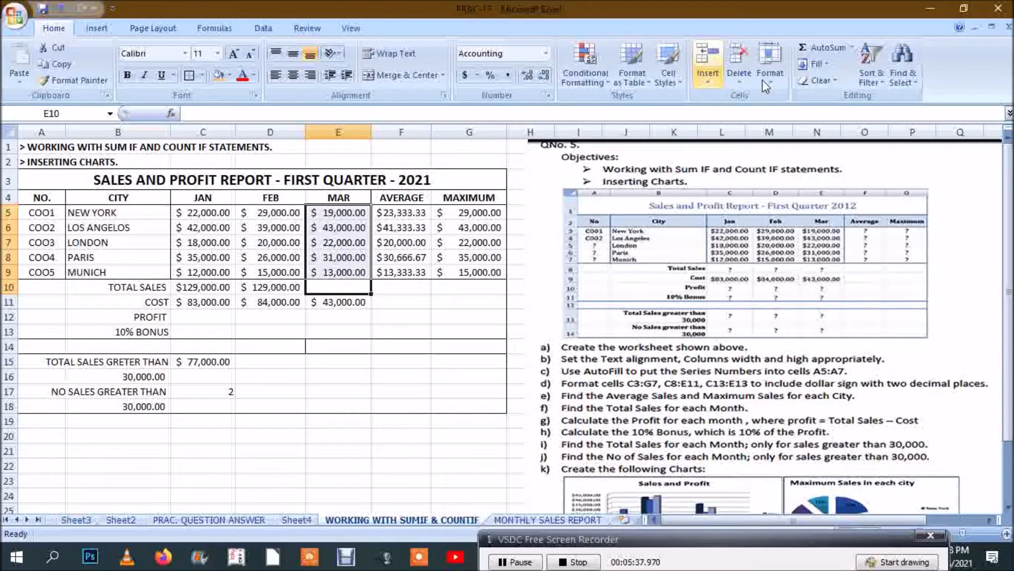
{"action": "left_click", "coordinate": [806, 50]}
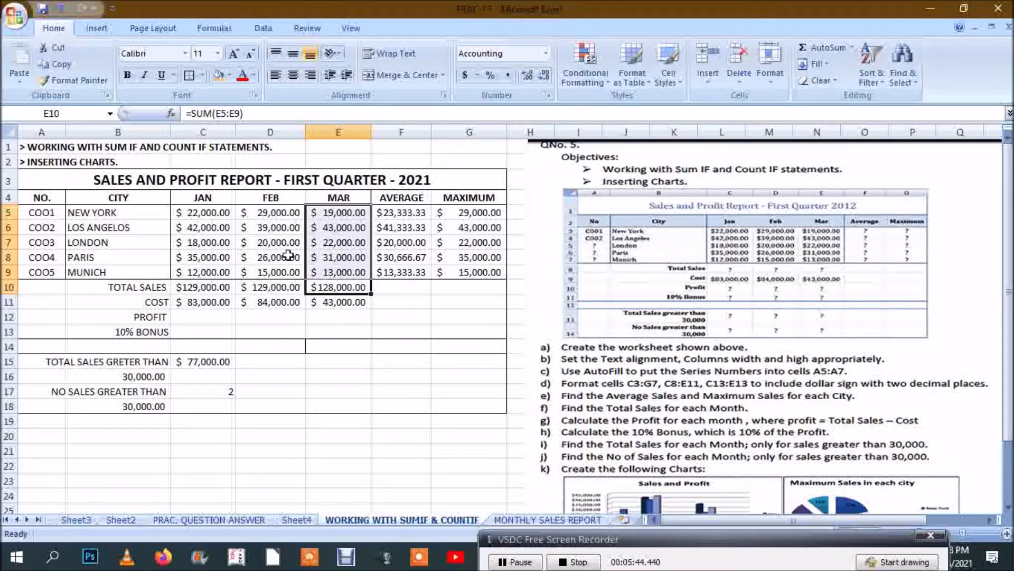
{"action": "left_click", "coordinate": [261, 372]}
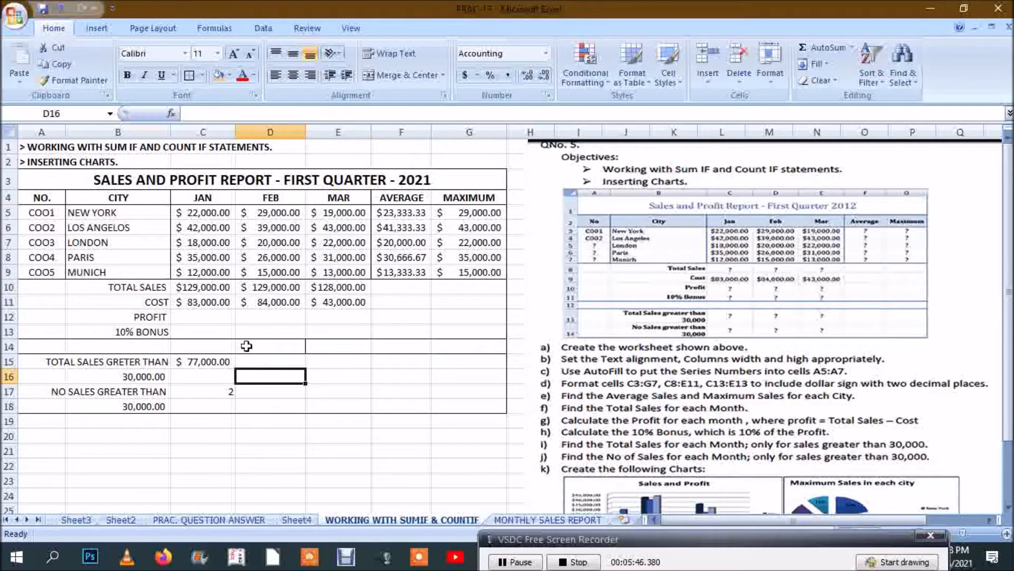
Calculate January's profit by entering =C10-C11 in C12.
{"action": "left_click", "coordinate": [215, 317]}
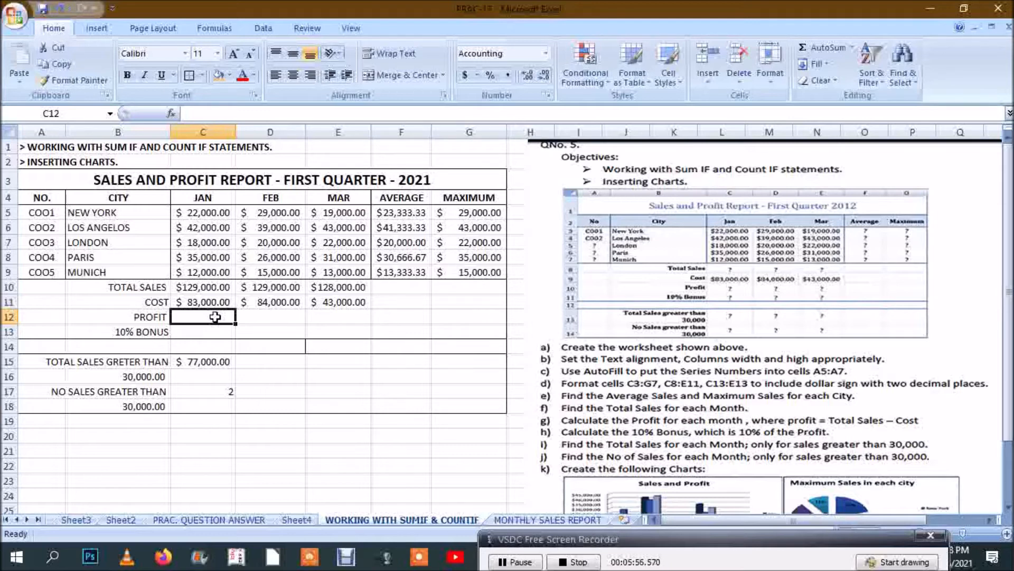
{"action": "type", "text": "="}
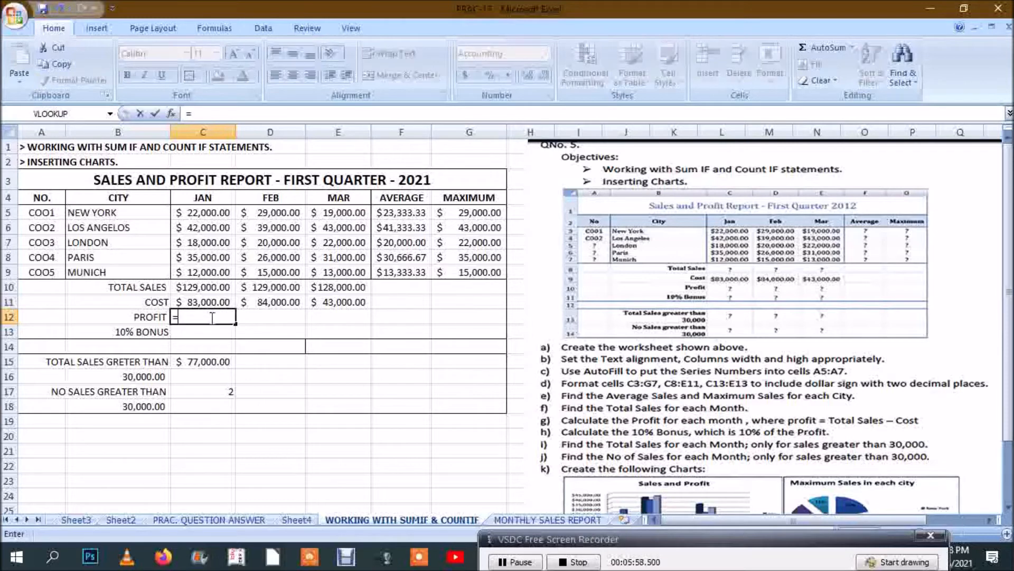
{"action": "left_click", "coordinate": [203, 291]}
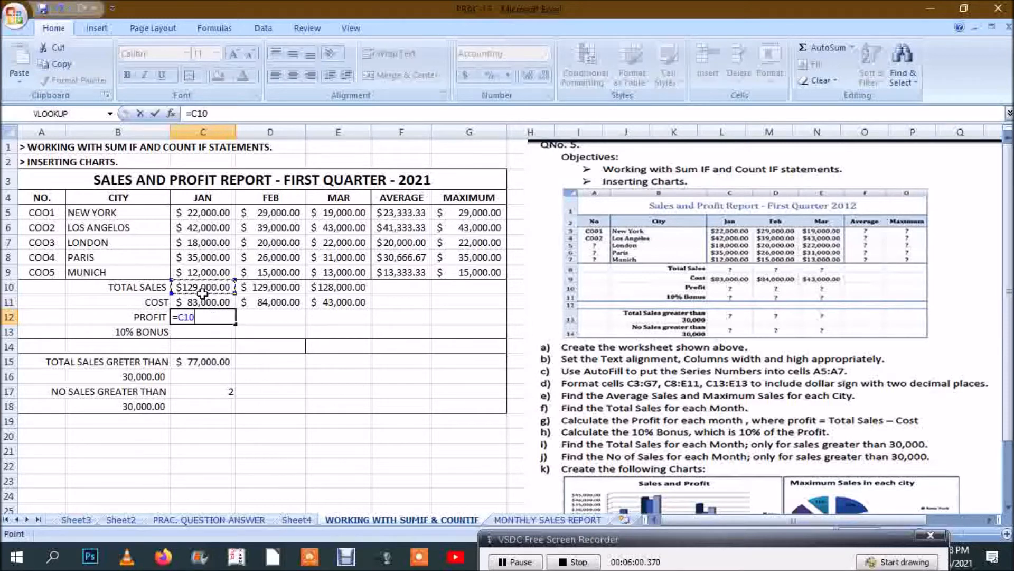
{"action": "type", "text": "-"}
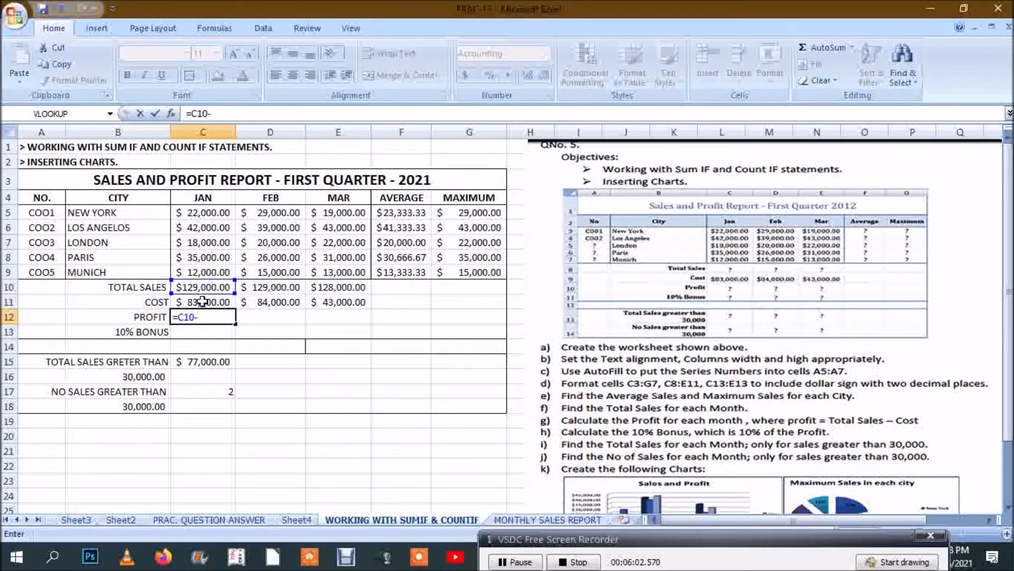
{"action": "left_click", "coordinate": [203, 302]}
{"action": "key", "text": "Return"}
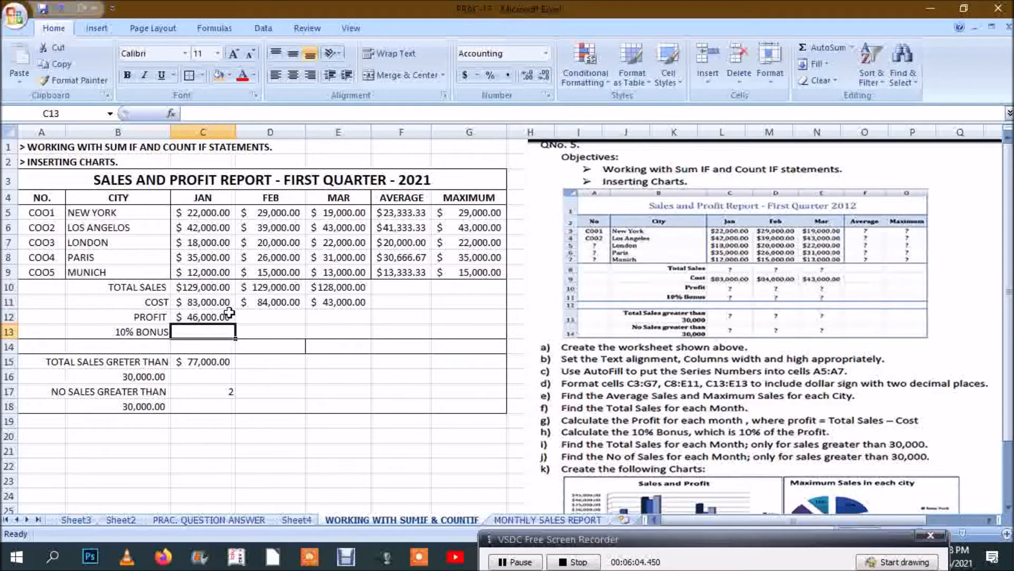
Calculate February's profit in D12 by subtracting the cost in D11 from the total sales in D10.
{"action": "left_click", "coordinate": [248, 316]}
{"action": "type", "text": "="}
{"action": "left_click", "coordinate": [260, 290]}
{"action": "type", "text": "-"}
{"action": "left_click", "coordinate": [265, 302]}
{"action": "key", "text": "Return"}
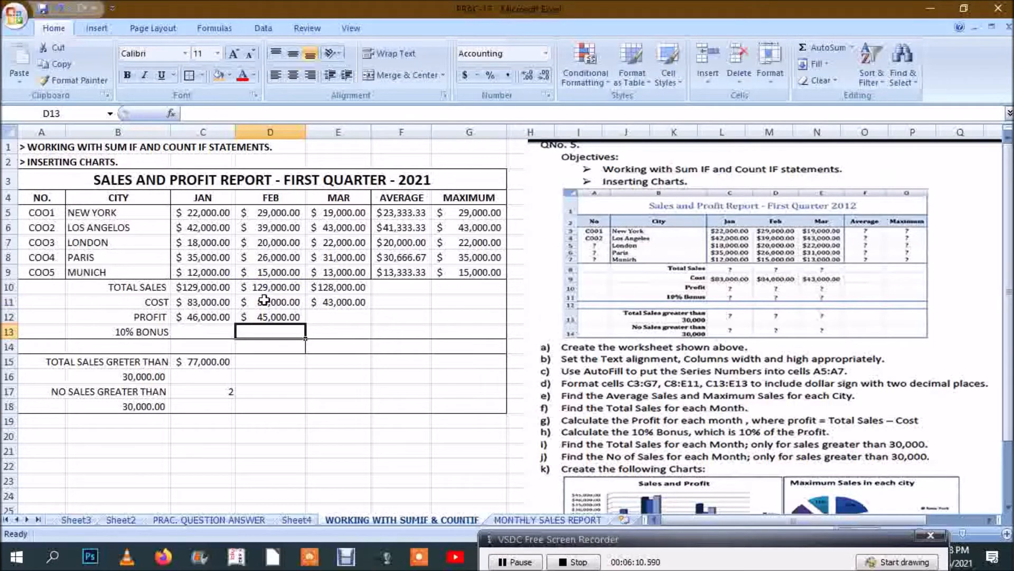
Calculate March's profit by entering =E10-E11 in E12.
{"action": "left_click", "coordinate": [334, 316]}
{"action": "type", "text": "="}
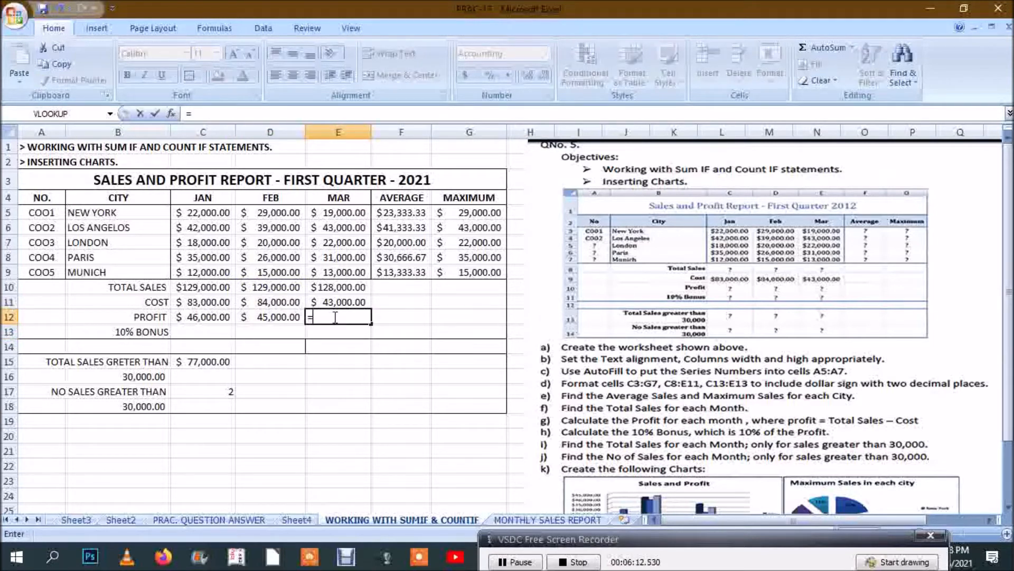
{"action": "left_click", "coordinate": [353, 287]}
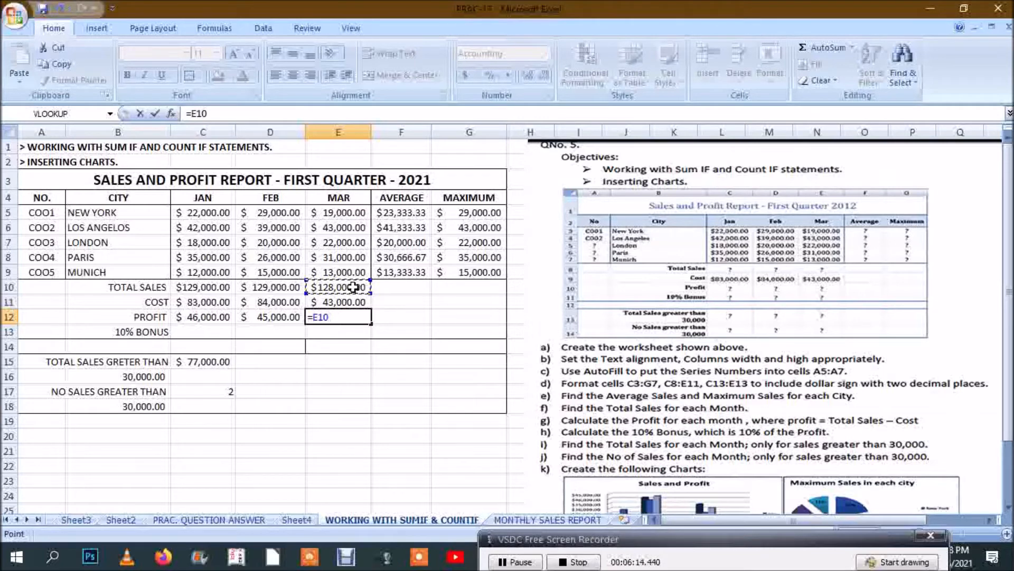
{"action": "type", "text": "-"}
{"action": "left_click", "coordinate": [338, 301]}
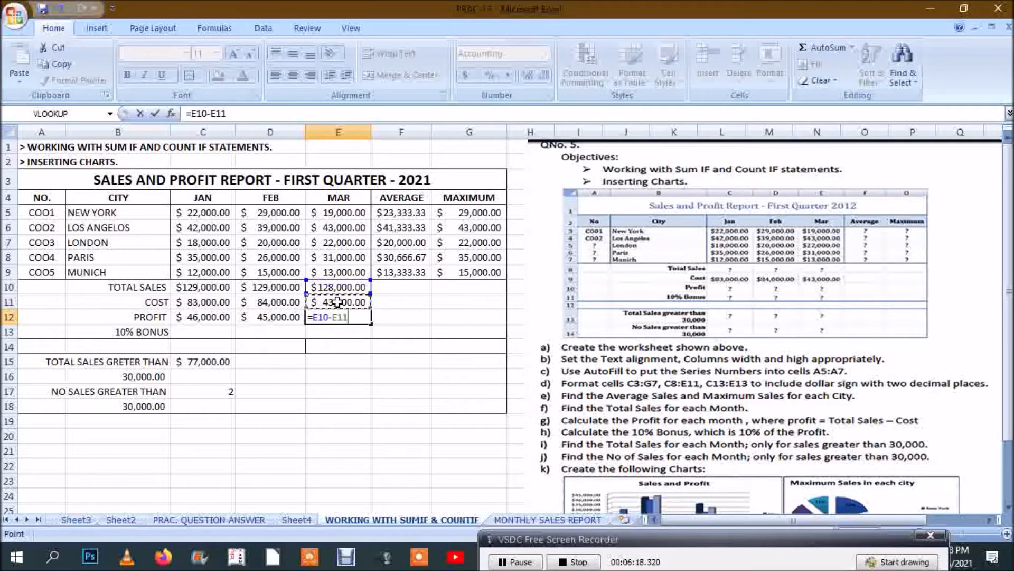
{"action": "key", "text": "Return"}
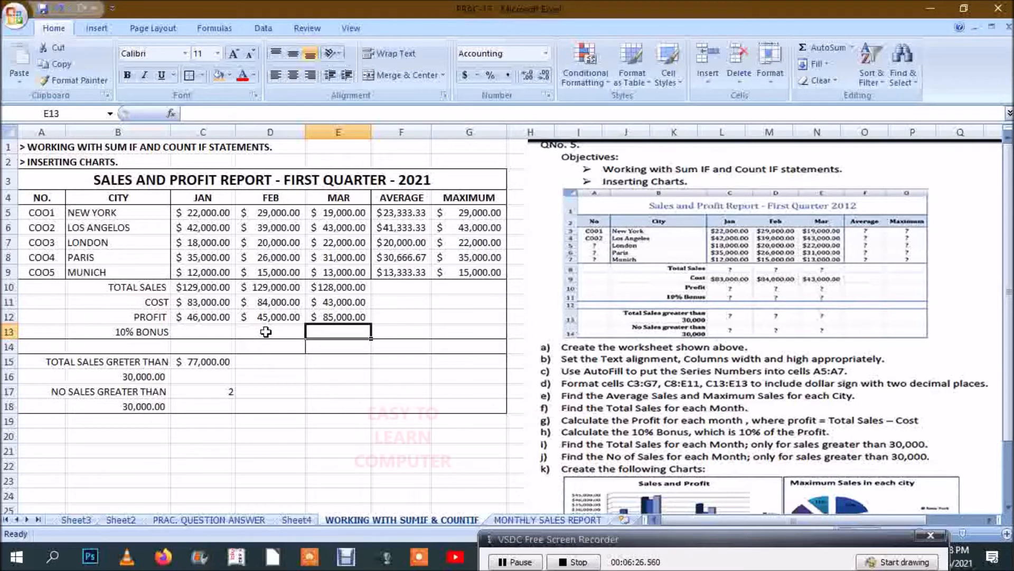
Calculate January's 10% bonus by entering =C12*10% in C13.
{"action": "key", "text": "Left"}
{"action": "key", "text": "Left"}
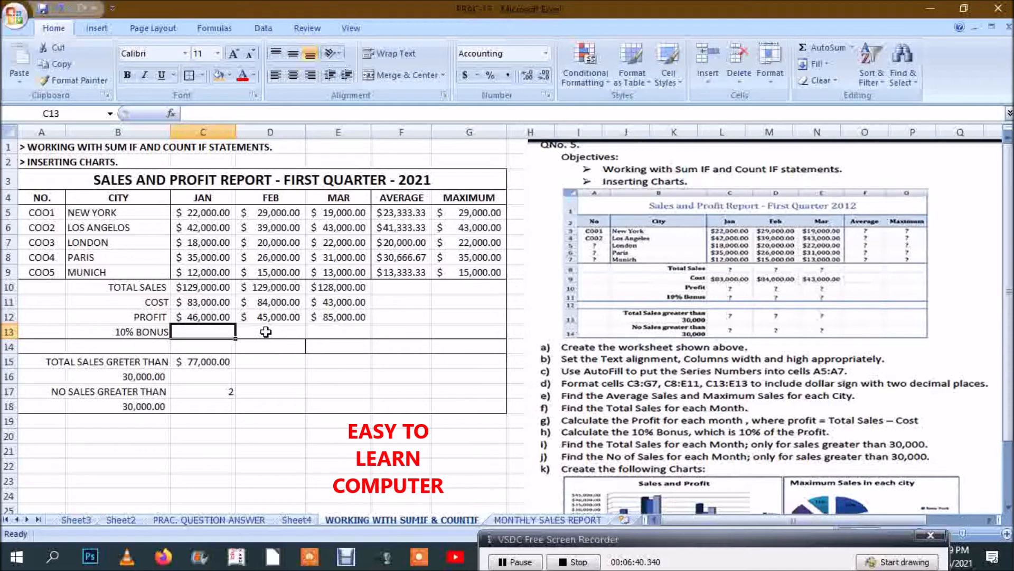
{"action": "type", "text": "="}
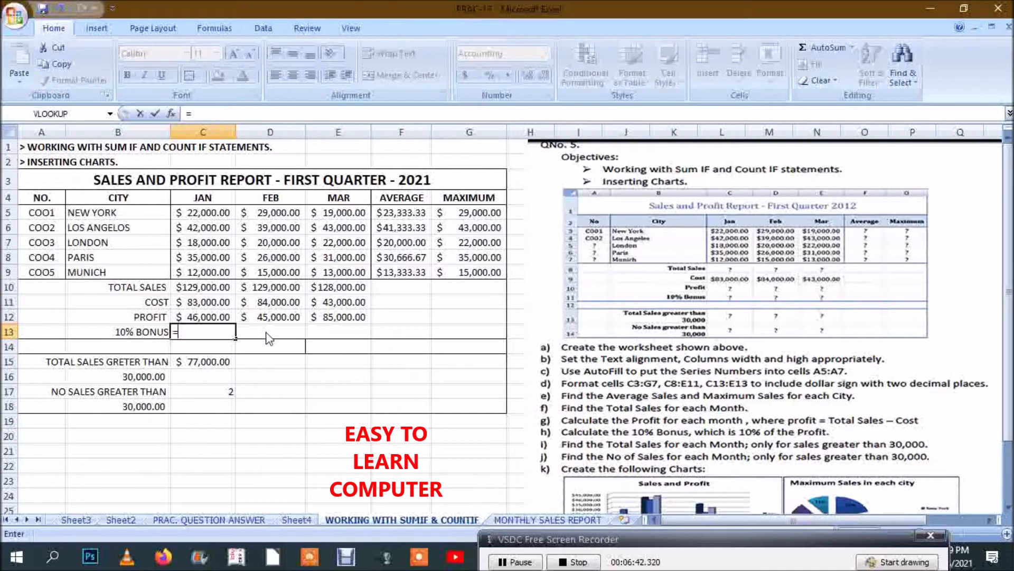
{"action": "left_click", "coordinate": [225, 315]}
{"action": "type", "text": "*10%"}
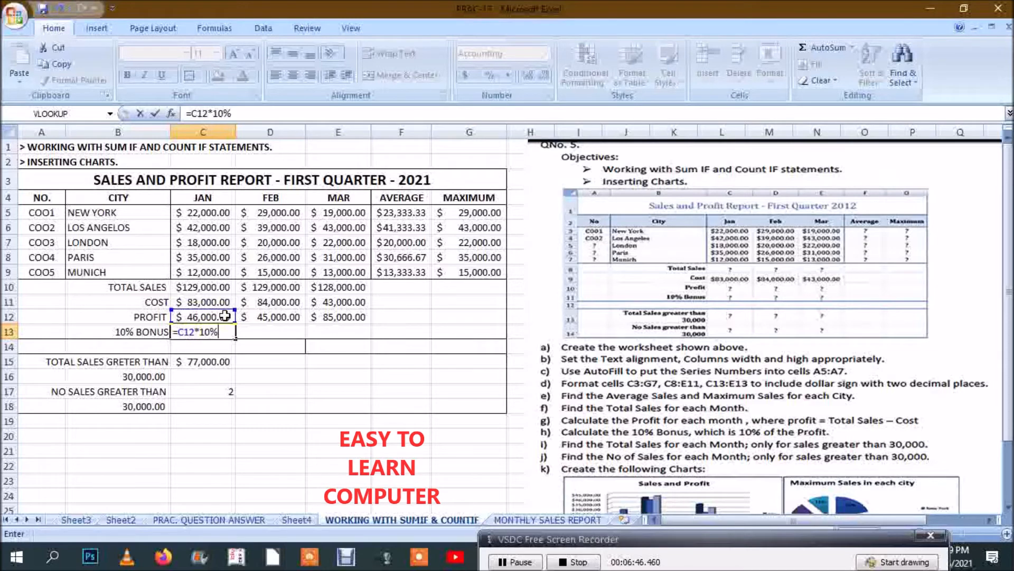
{"action": "key", "text": "Return"}
Calculate February's 10% bonus by entering =D12*10% in D13.
{"action": "left_click", "coordinate": [263, 330]}
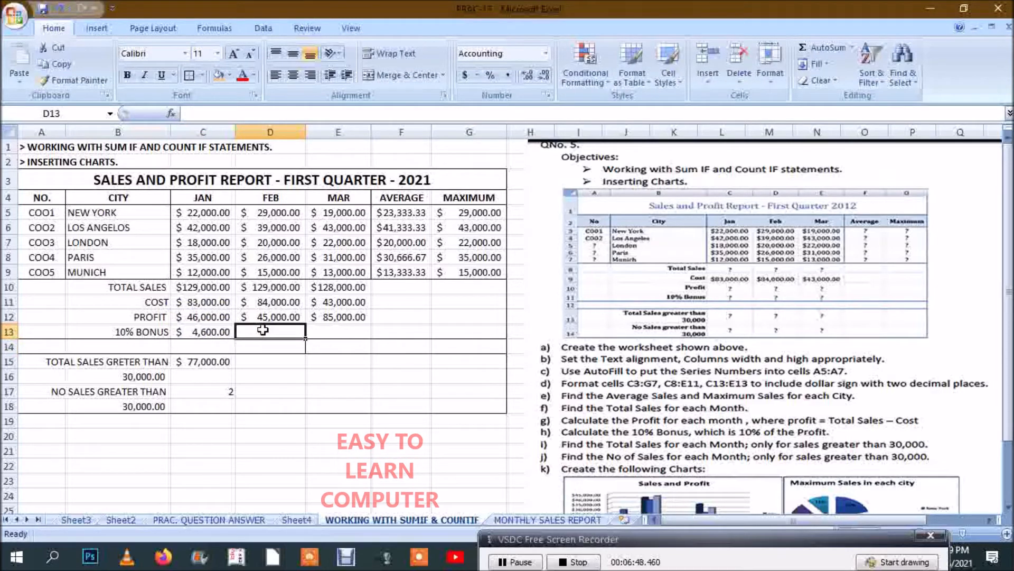
{"action": "type", "text": "="}
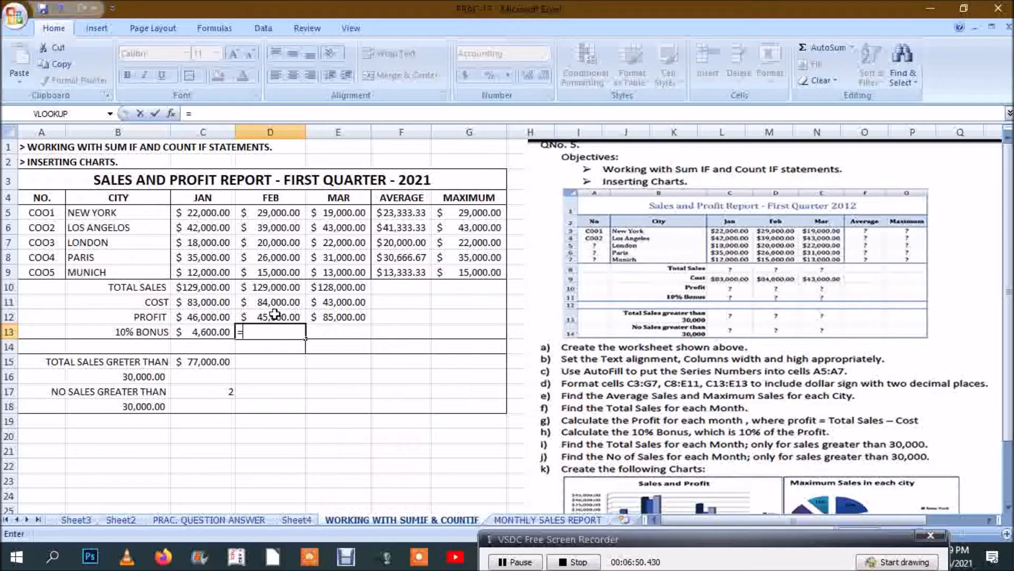
{"action": "left_click", "coordinate": [275, 317]}
{"action": "type", "text": "*"}
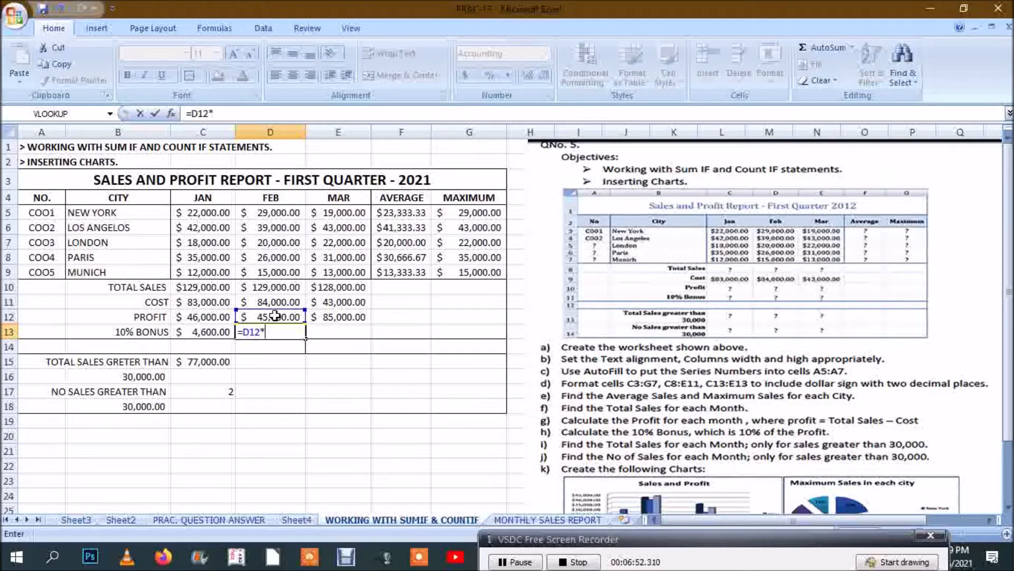
{"action": "type", "text": "10%"}
{"action": "key", "text": "Tab"}
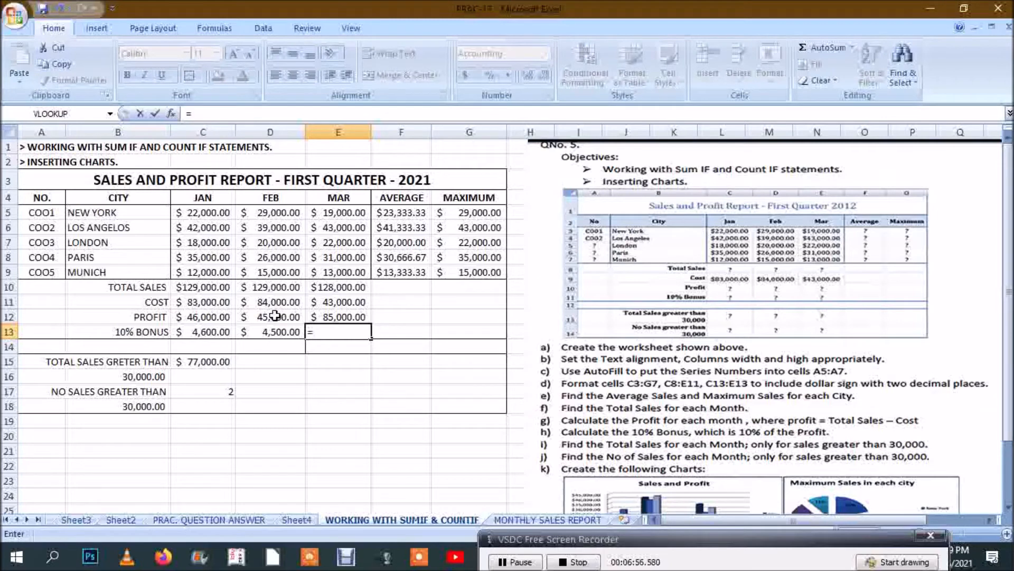
Calculate March's 10% bonus by entering =E12*10% in E13.
{"action": "key", "text": "Up"}
{"action": "type", "text": "*"}
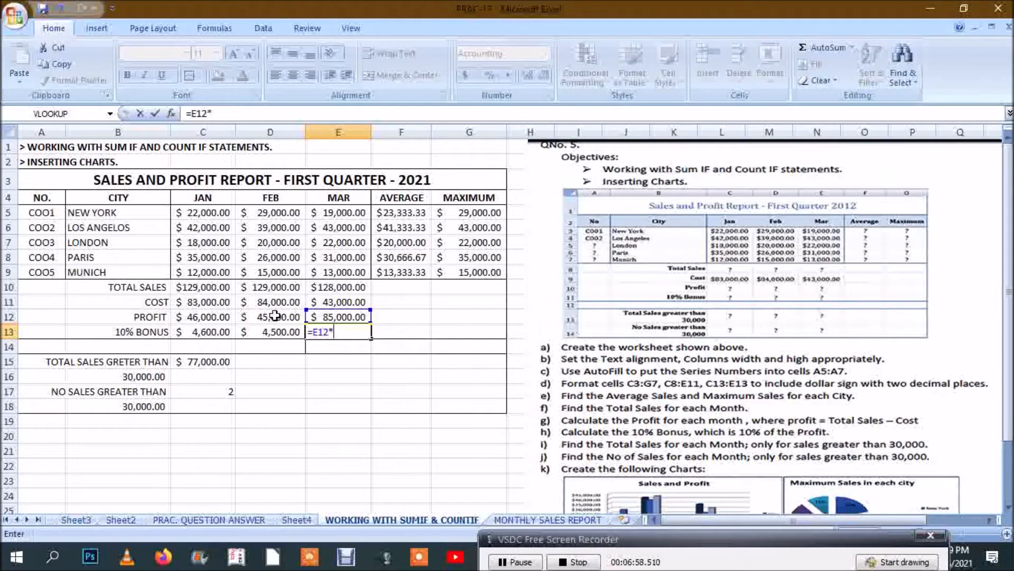
{"action": "type", "text": "10%"}
{"action": "key", "text": "Return"}
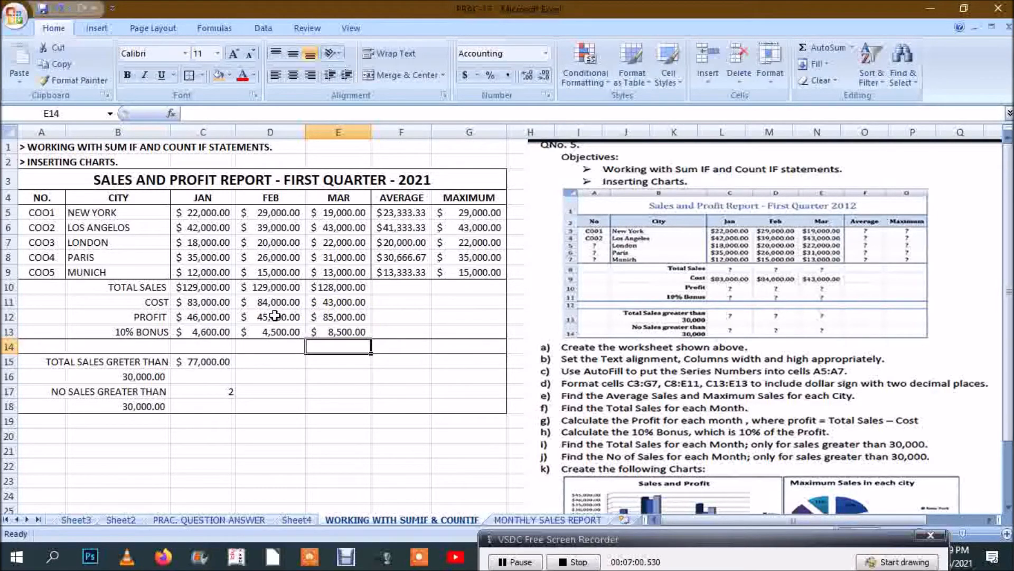
Examine the existing SUMIF formula in C15 for January's total sales greater than 30,000.
{"action": "left_click", "coordinate": [223, 378]}
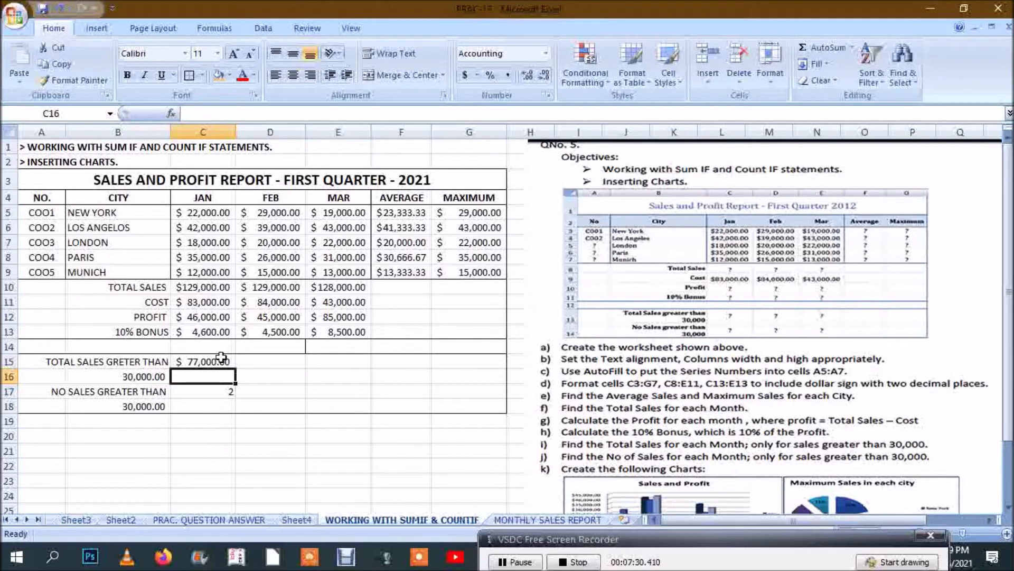
{"action": "double_click", "coordinate": [222, 362]}
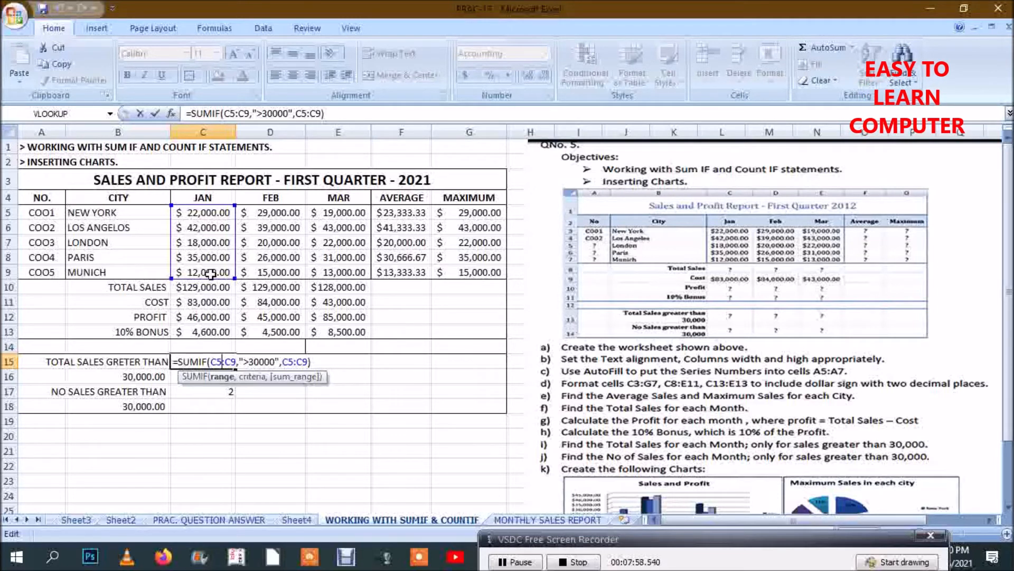
{"action": "key", "text": "Return"}
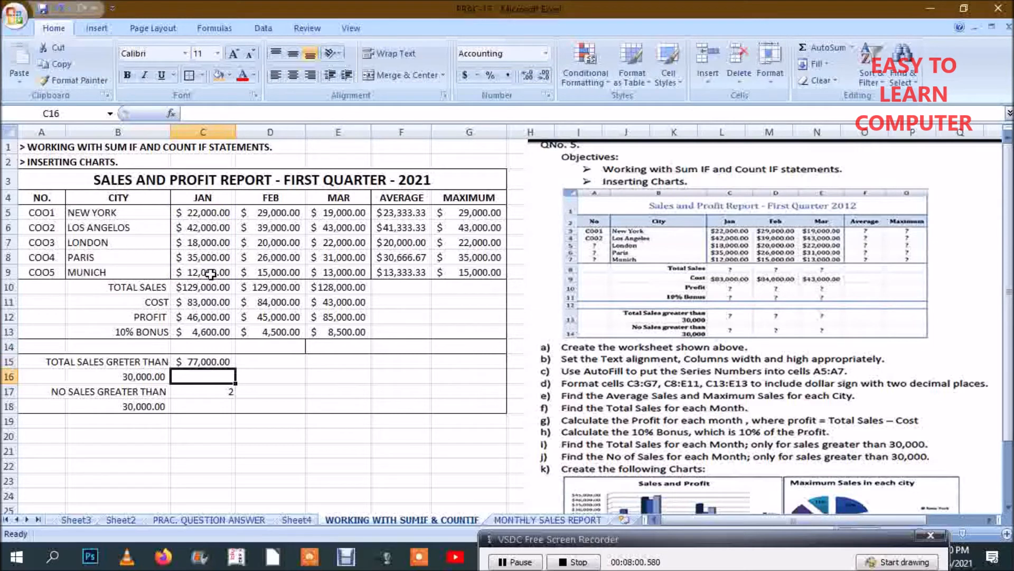
{"action": "left_click", "coordinate": [210, 365]}
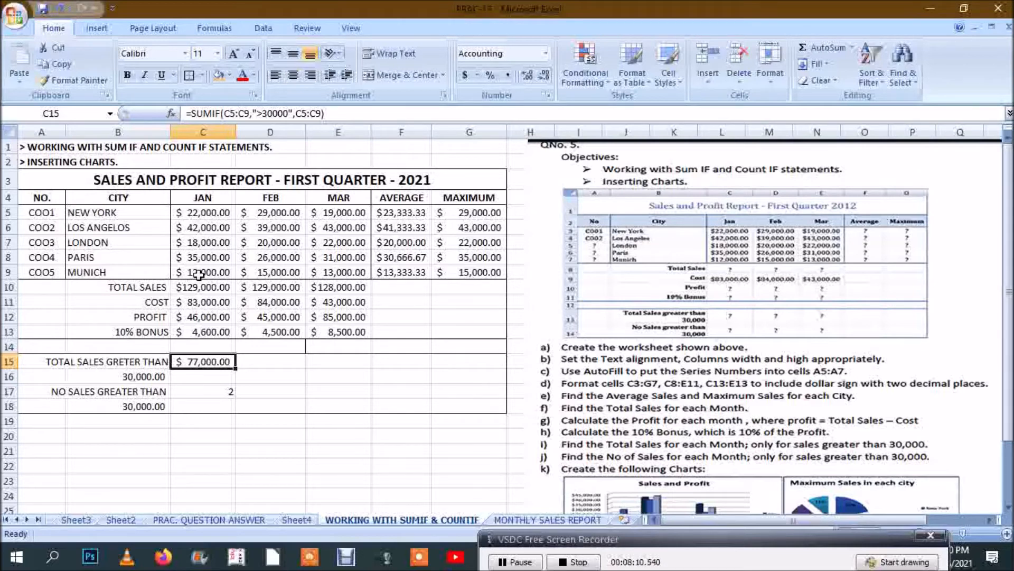
Calculate February's total sales greater than 30,000 by entering =SUMIF(D5:D9,">30000",D5:D9) in D15.
{"action": "left_click", "coordinate": [261, 365]}
{"action": "type", "text": "="}
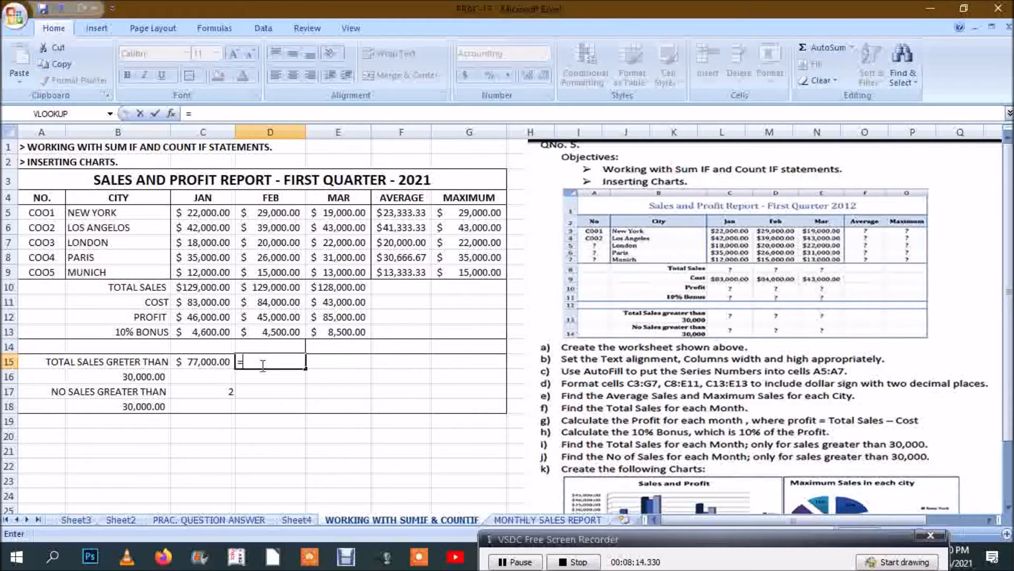
{"action": "type", "text": "SUMIF("}
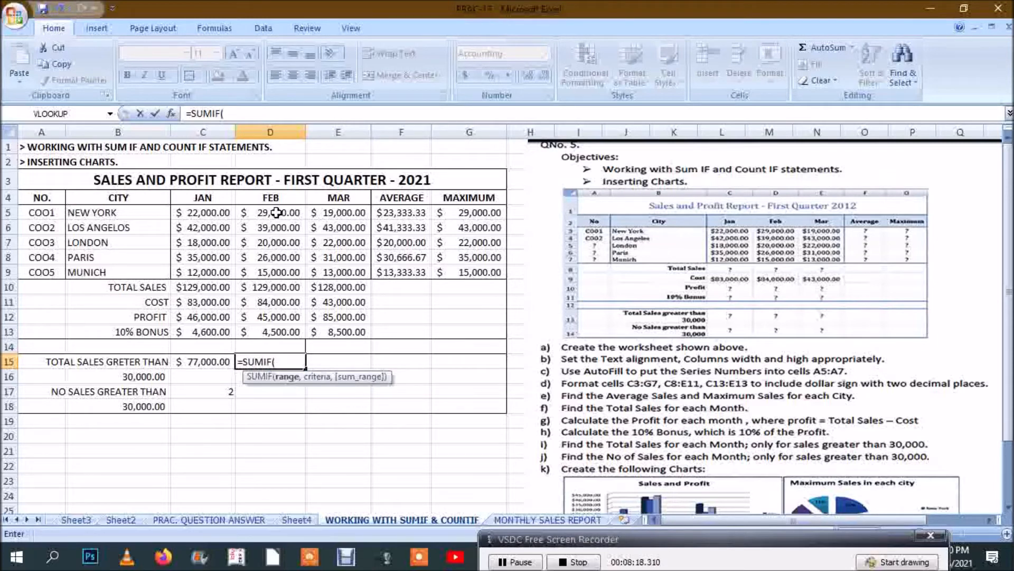
{"action": "left_click_drag", "start_coordinate": [275, 213], "coordinate": [277, 273]}
{"action": "type", "text": ","}
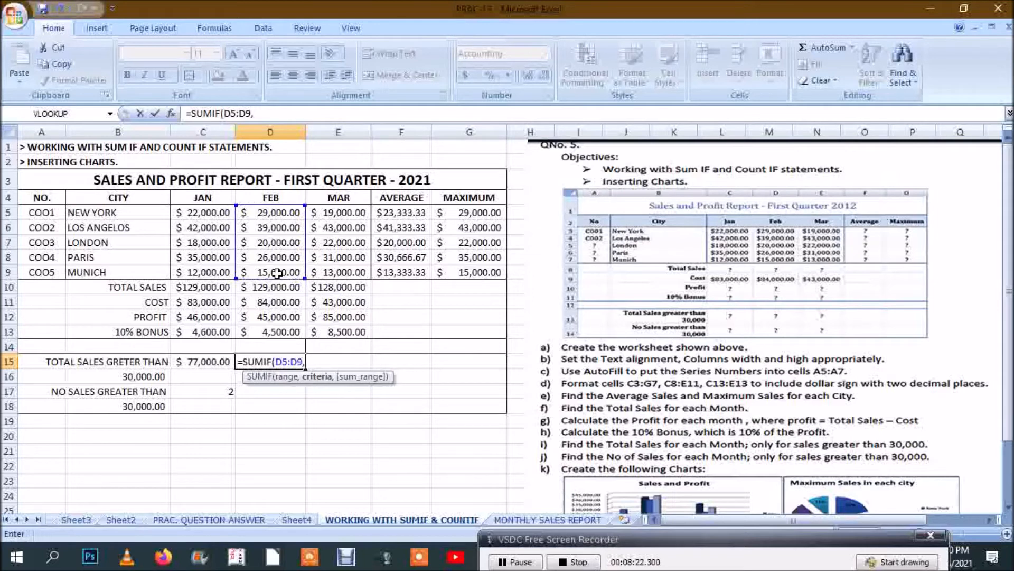
{"action": "type", "text": "\">30000"}
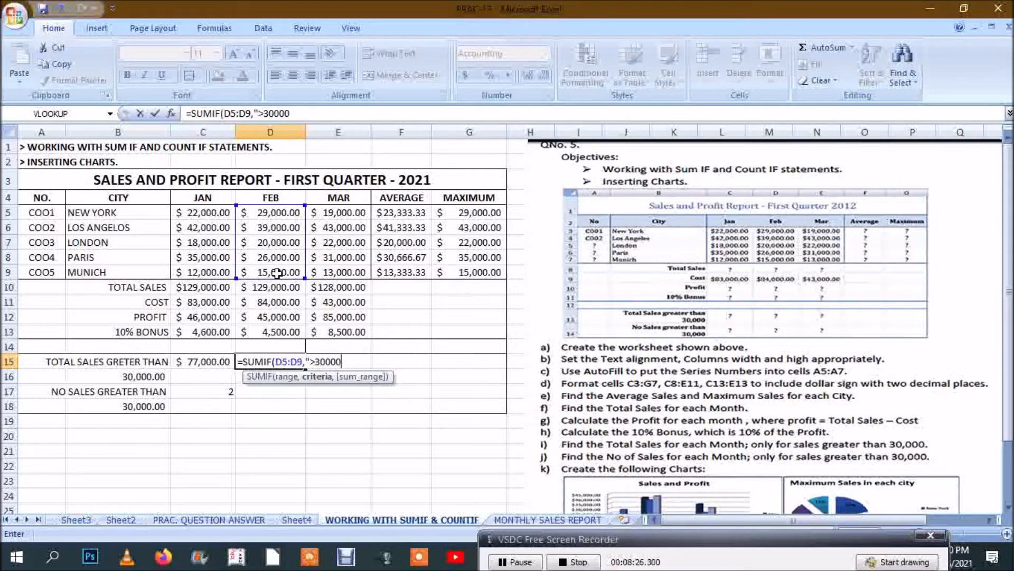
{"action": "type", "text": "\","}
{"action": "left_click_drag", "start_coordinate": [280, 211], "coordinate": [283, 275]}
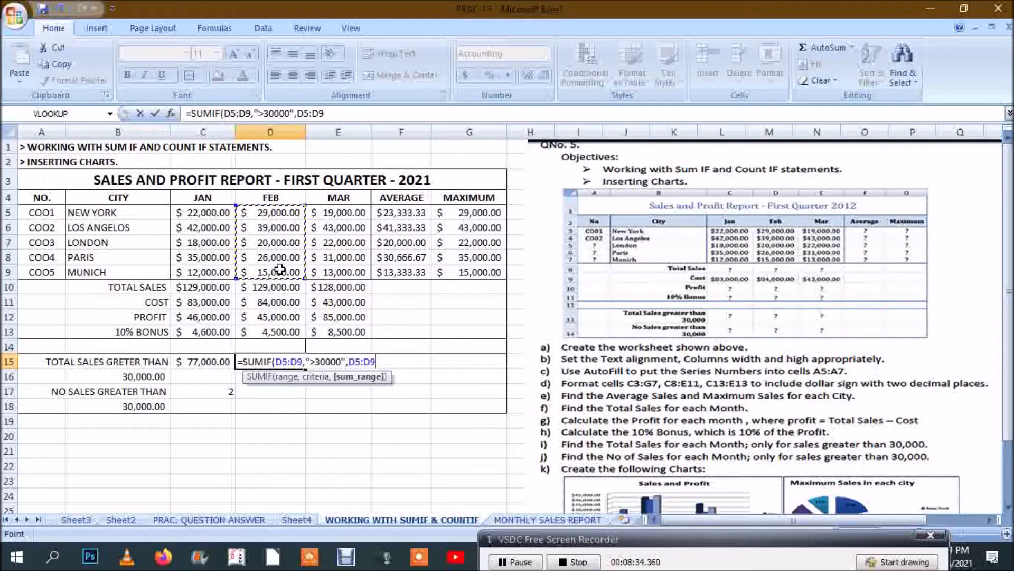
{"action": "key", "text": "Return"}
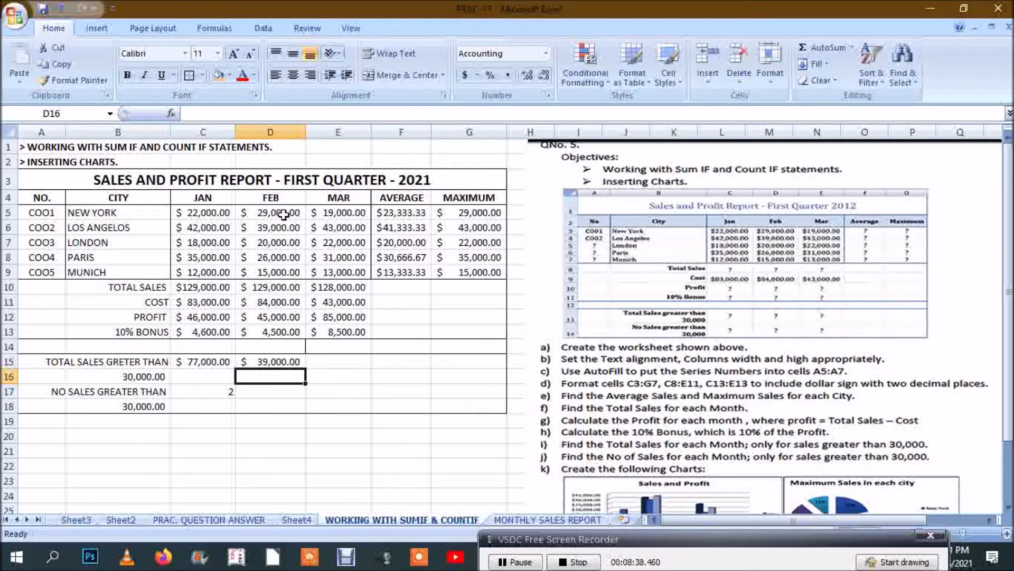
Calculate March's total sales greater than 30,000 by entering =SUMIF(E5:E9,">30000",E5:E9) in E15.
{"action": "left_click", "coordinate": [337, 361]}
{"action": "type", "text": "="}
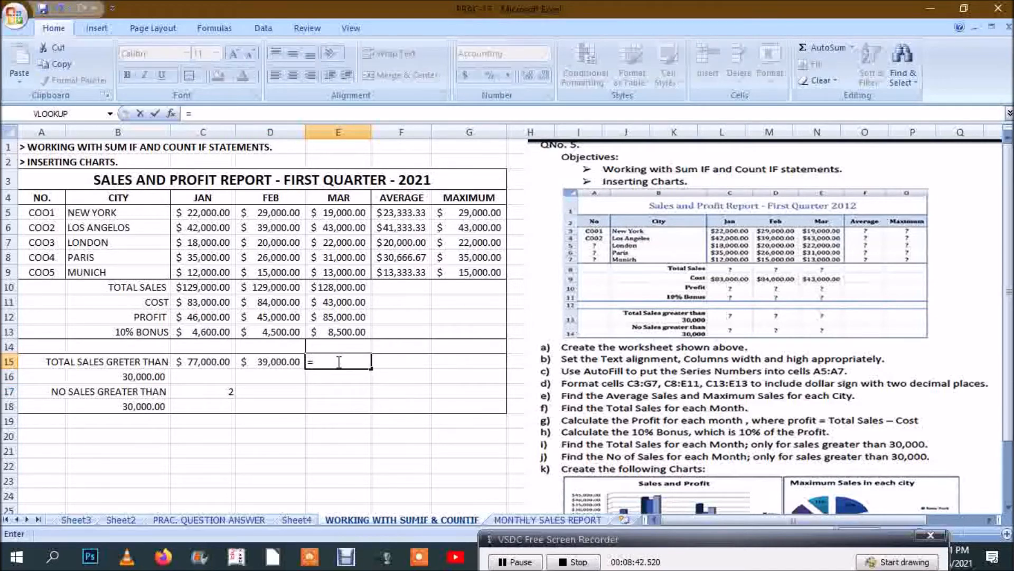
{"action": "type", "text": "SUMIF("}
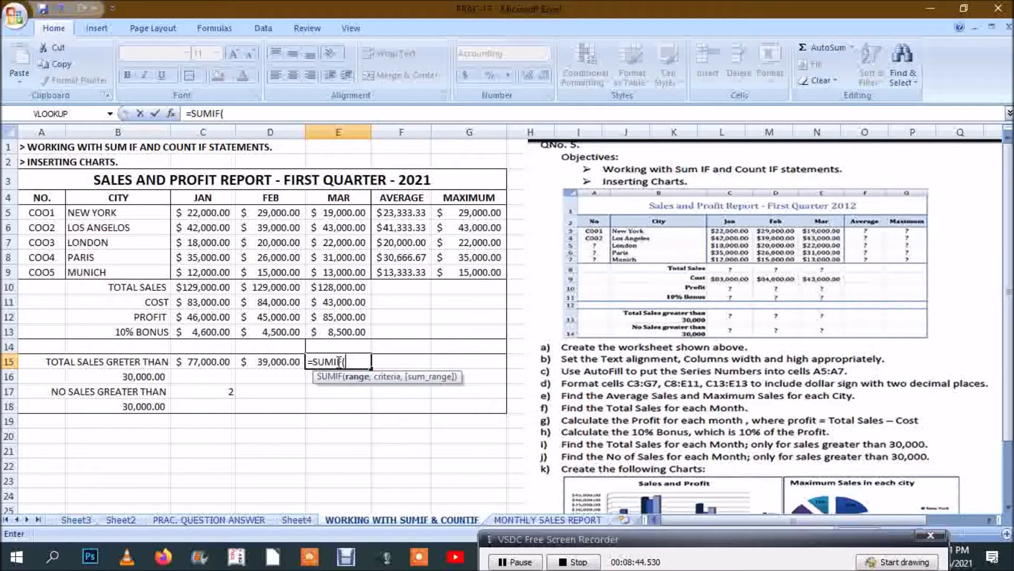
{"action": "left_click_drag", "start_coordinate": [344, 211], "coordinate": [348, 265]}
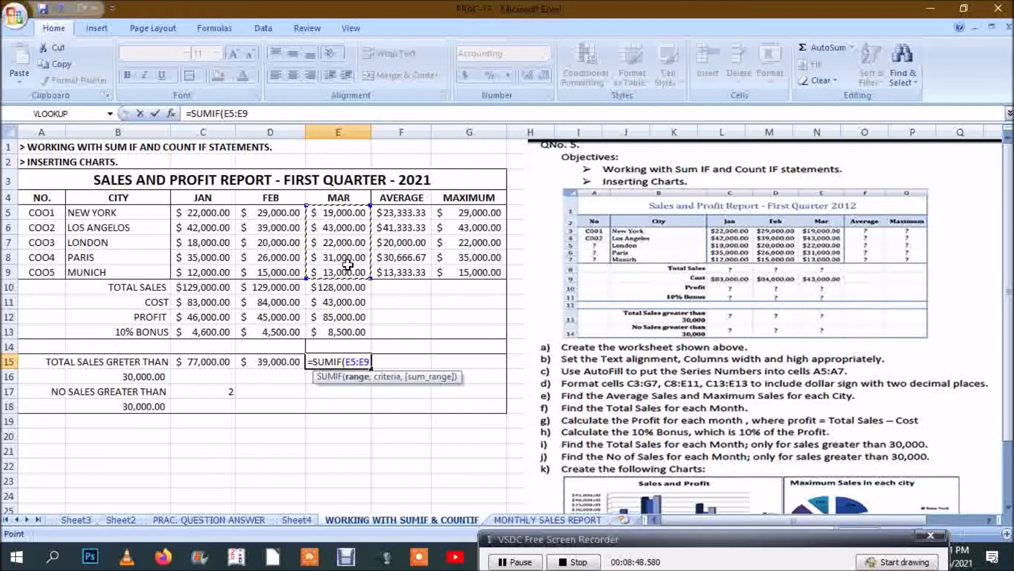
{"action": "type", "text": ",\""}
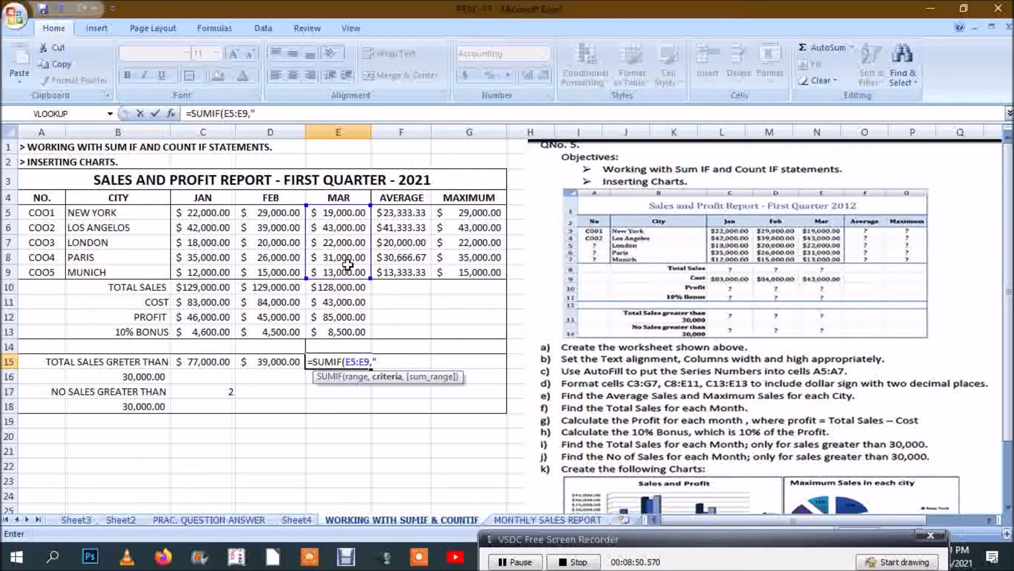
{"action": "type", "text": ">30000\","}
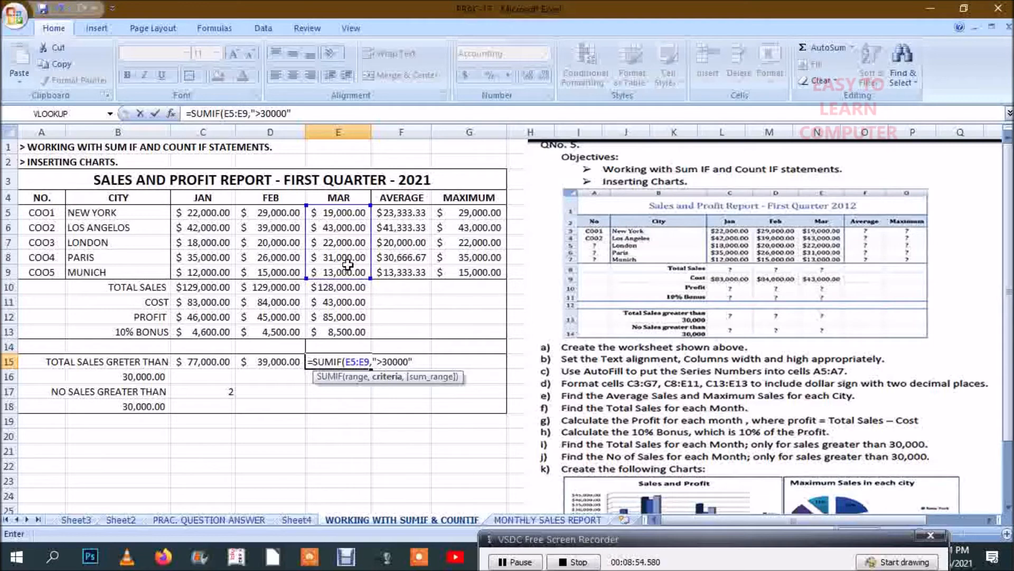
{"action": "left_click_drag", "start_coordinate": [346, 214], "coordinate": [350, 272]}
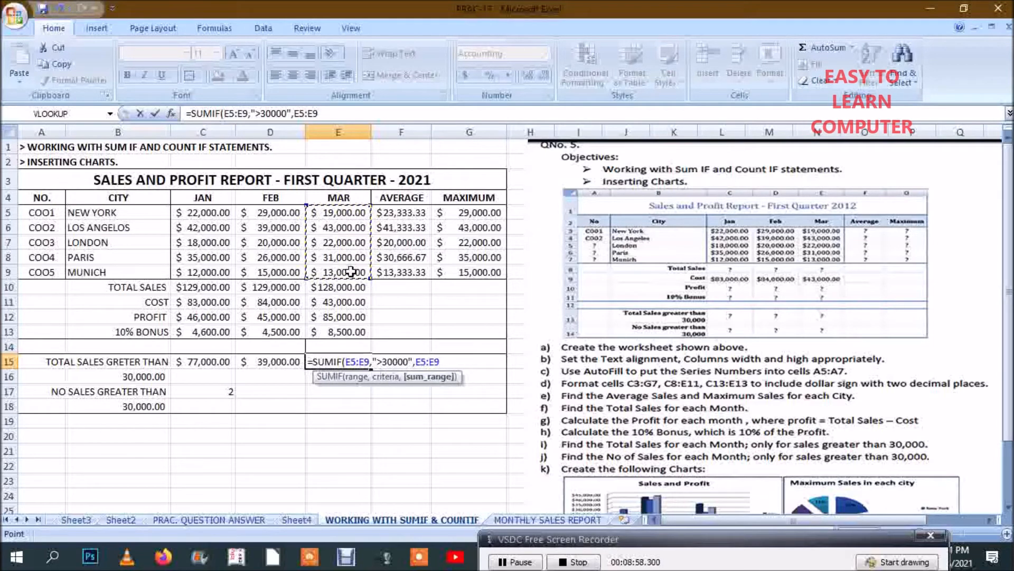
{"action": "type", "text": ")"}
{"action": "key", "text": "Return"}
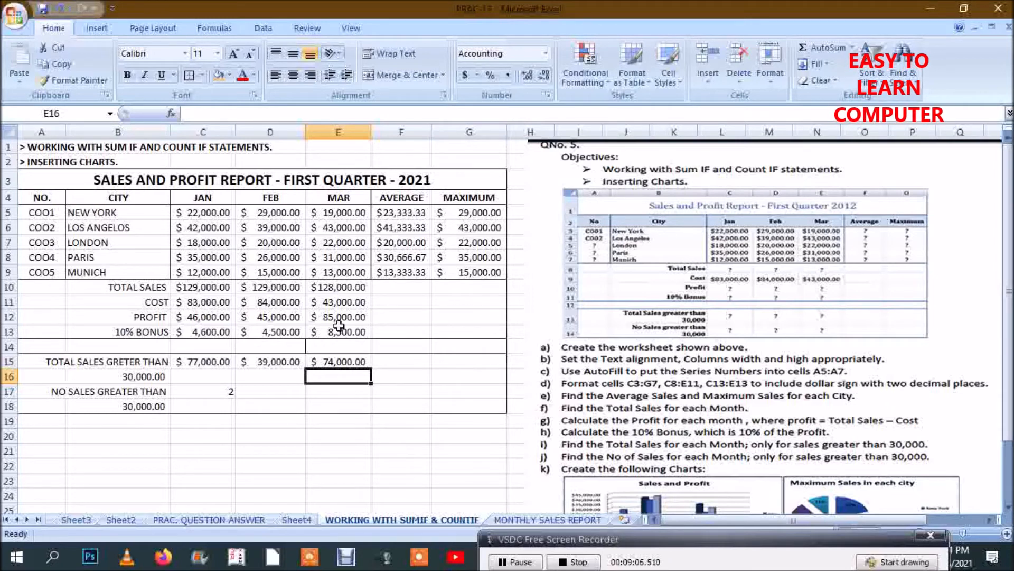
Examine the existing COUNTIF formula in C17 for January's number of sales greater than 30,000.
{"action": "left_click", "coordinate": [214, 396]}
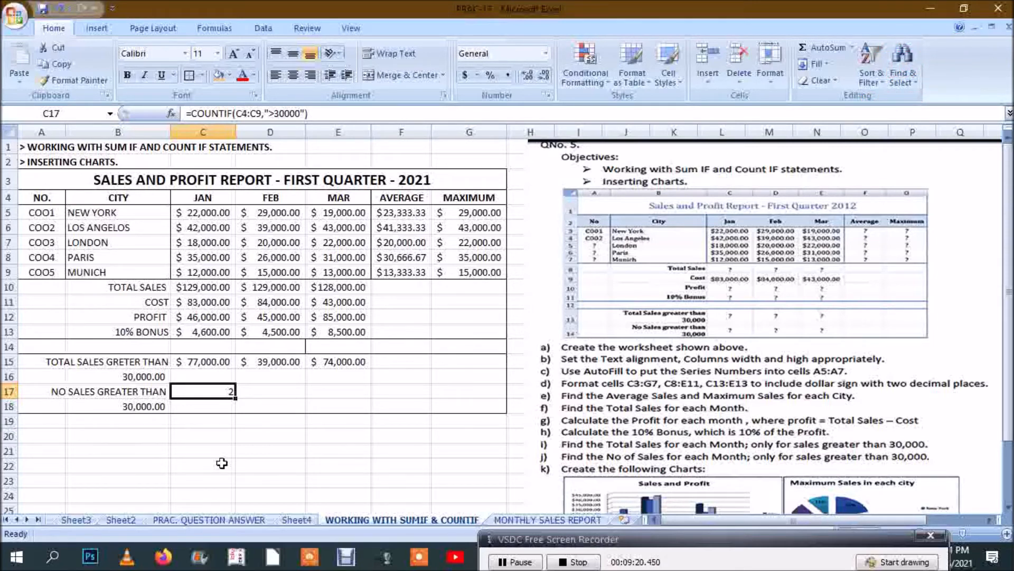
{"action": "double_click", "coordinate": [214, 391]}
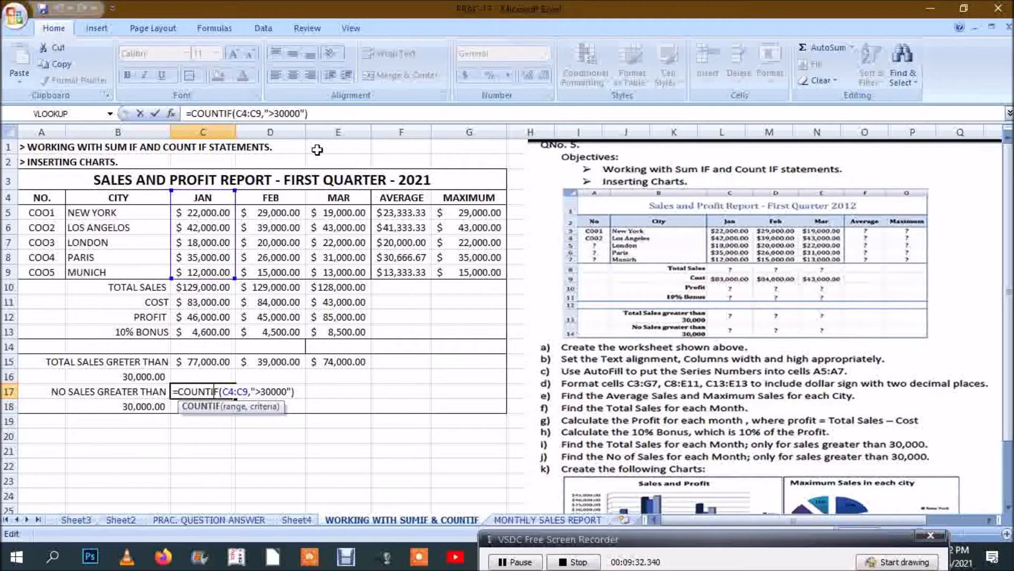
{"action": "key", "text": "Return"}
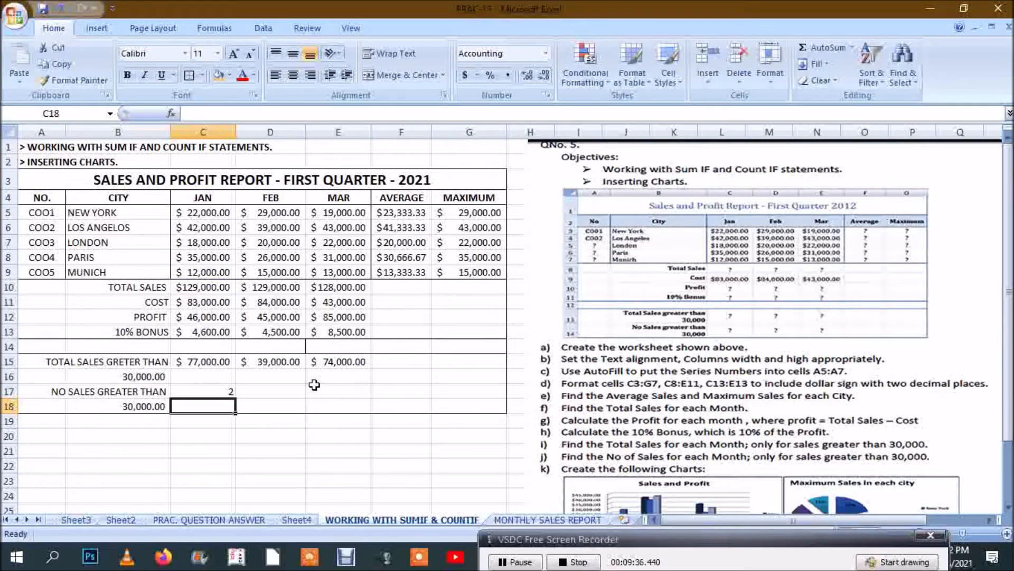
Count February's sales greater than 30,000 by entering =COUNTIF(D4:D9,">30000") in D17.
{"action": "left_click", "coordinate": [282, 391]}
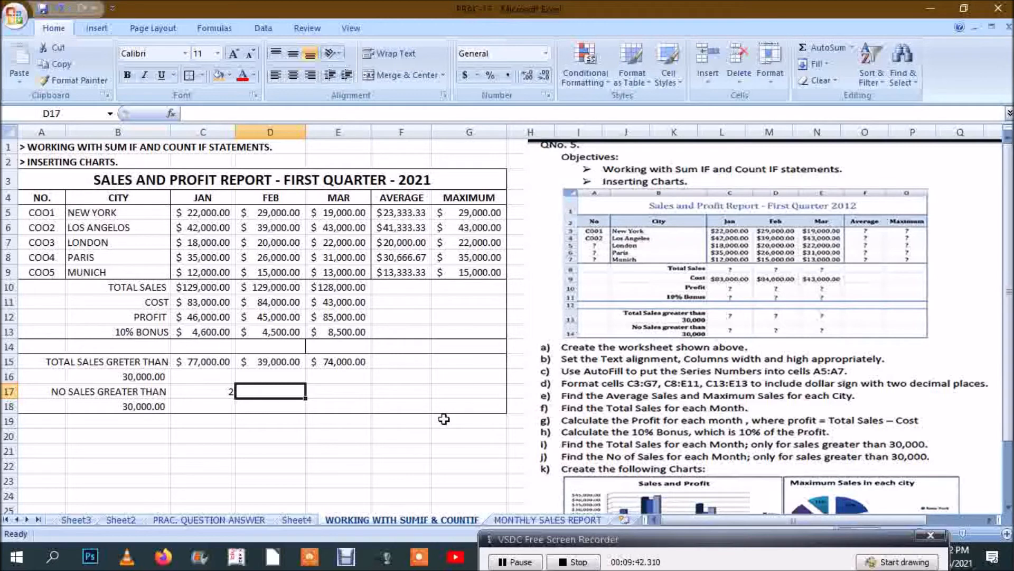
{"action": "type", "text": "=C"}
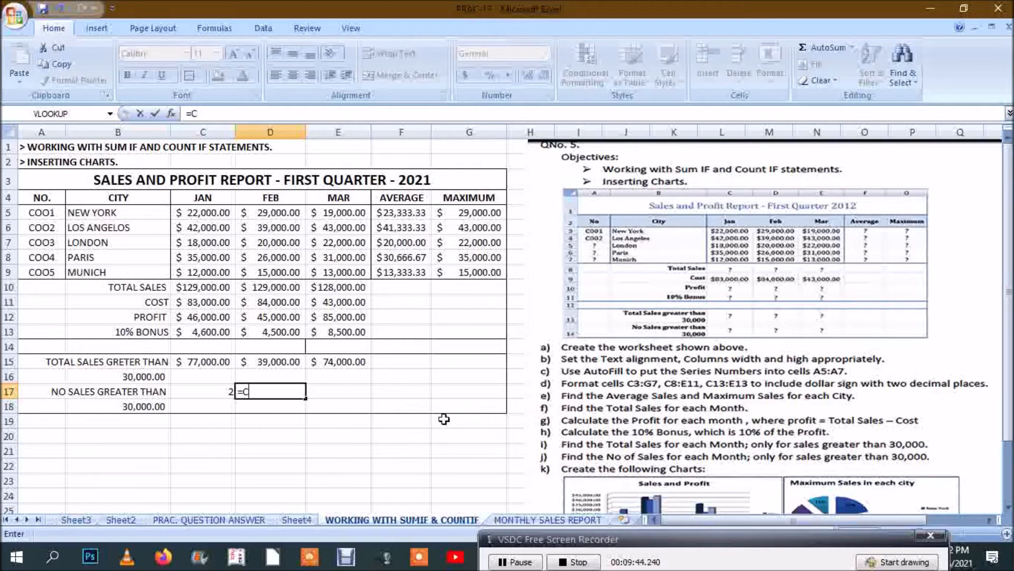
{"action": "type", "text": "OUNTIF("}
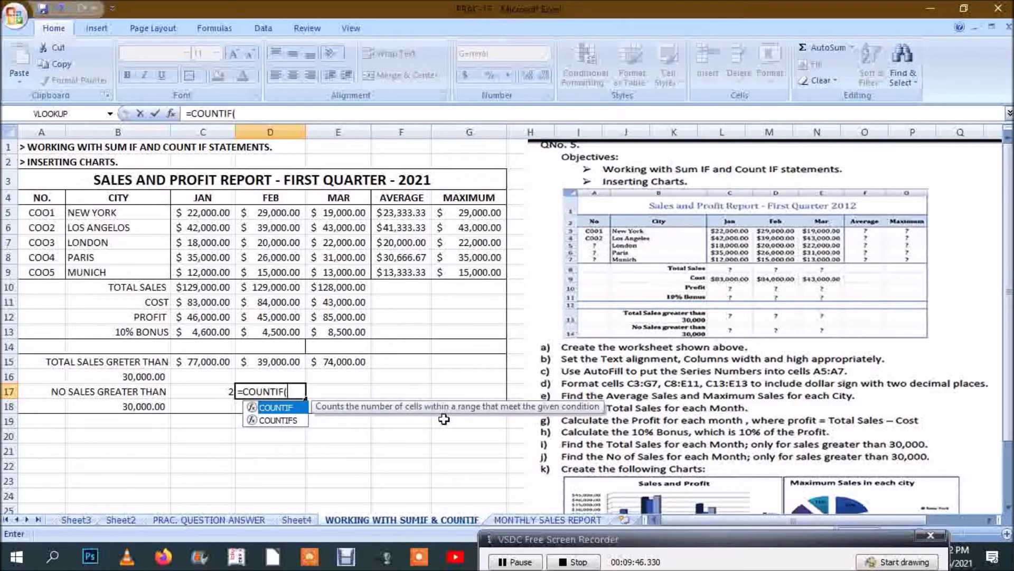
{"action": "left_click_drag", "start_coordinate": [286, 198], "coordinate": [285, 273]}
{"action": "type", "text": ",\">"}
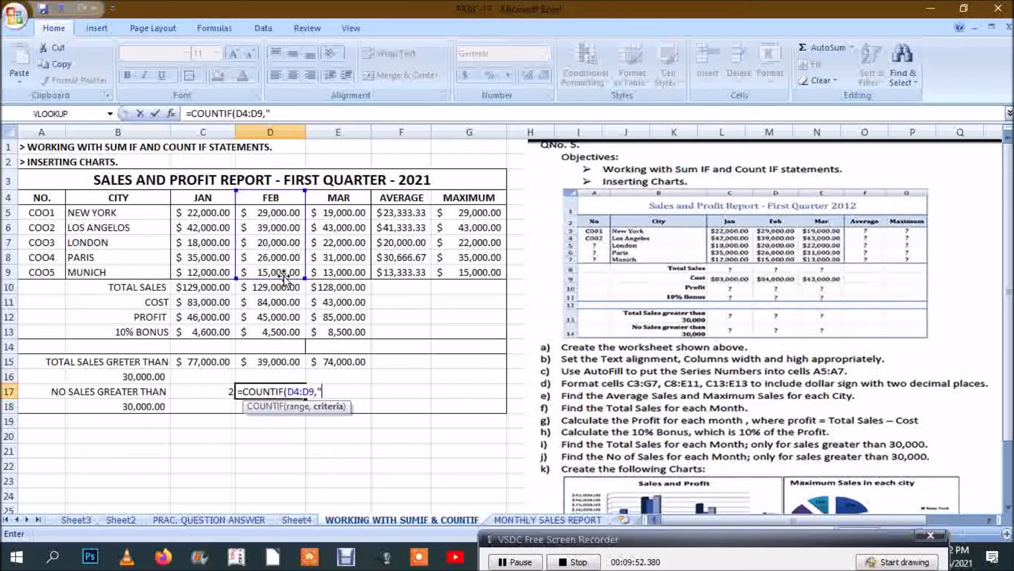
{"action": "type", "text": "30000\")"}
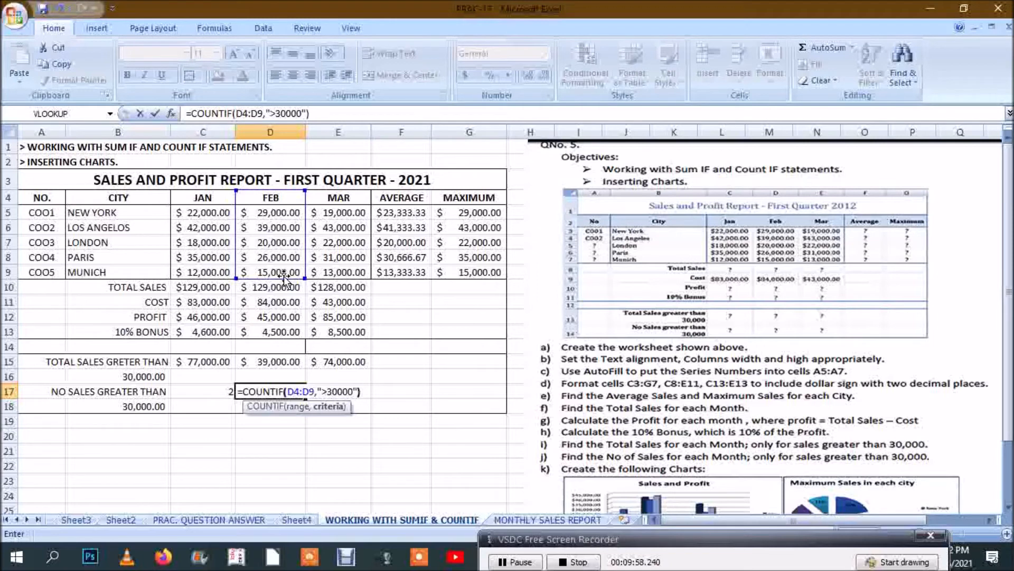
{"action": "key", "text": "Return"}
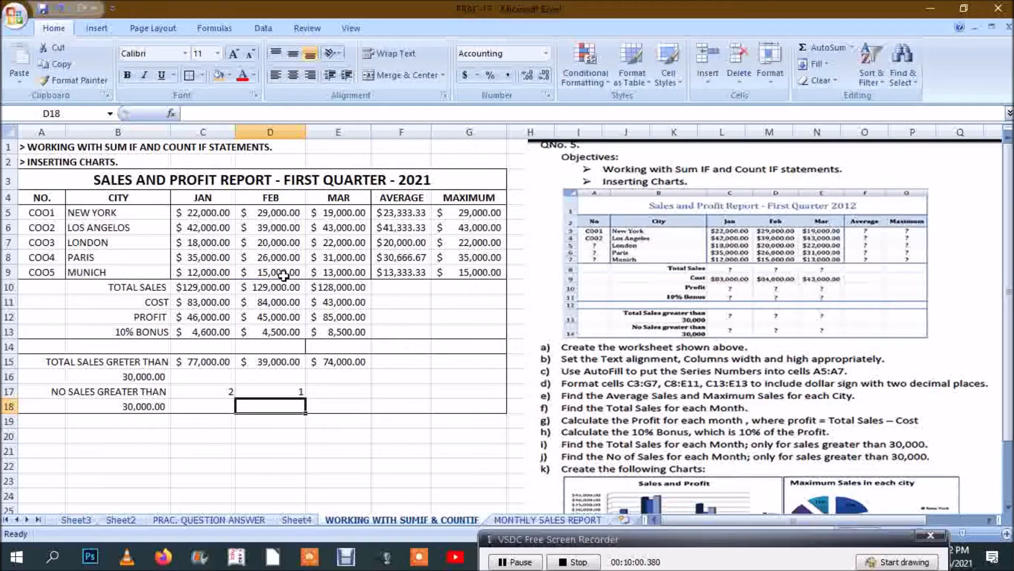
Try to count March's sales with =COUNTIF(E5:E9,"30000") in E17, and clear the cell.
{"action": "key", "text": "Right"}
{"action": "key", "text": "Up"}
{"action": "type", "text": "="}
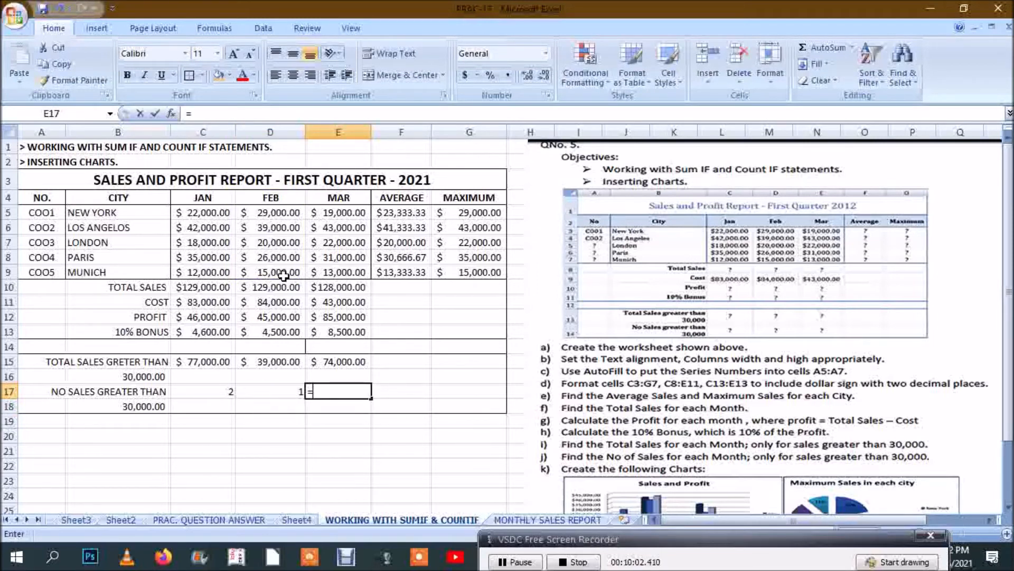
{"action": "type", "text": "COUN"}
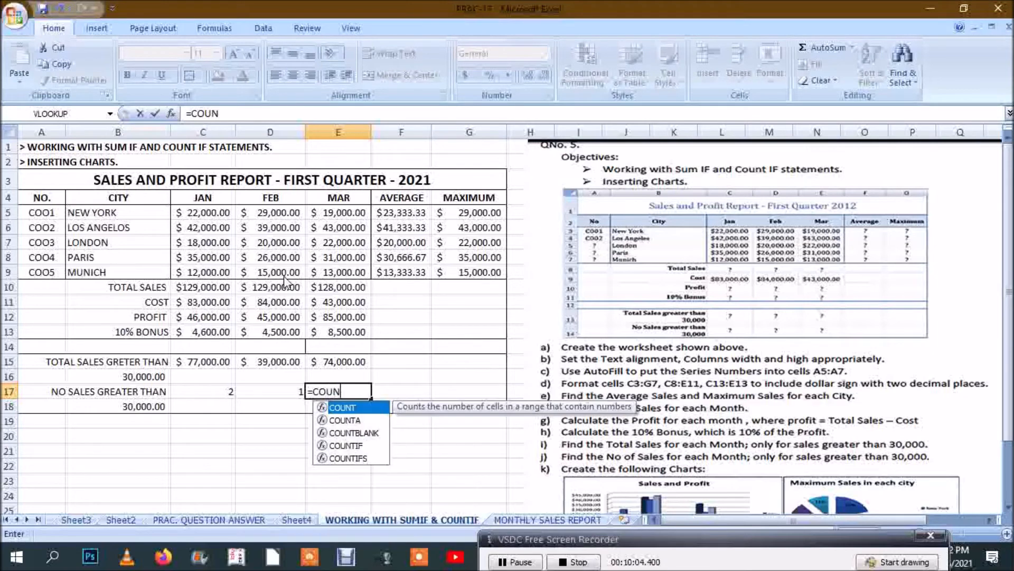
{"action": "type", "text": "TIF("}
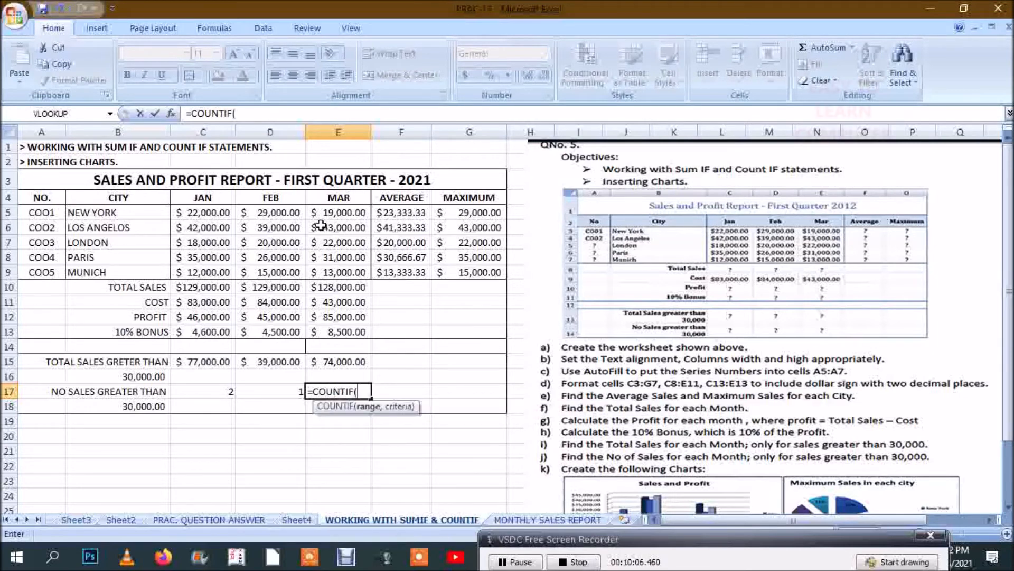
{"action": "left_click_drag", "start_coordinate": [330, 217], "coordinate": [332, 271]}
{"action": "type", "text": ","}
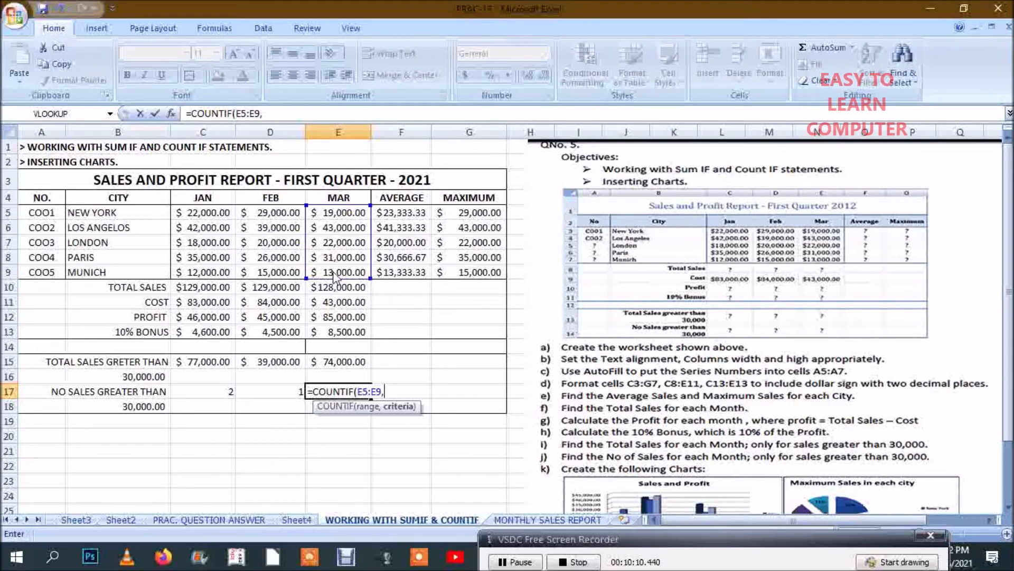
{"action": "type", "text": "\"30000\""}
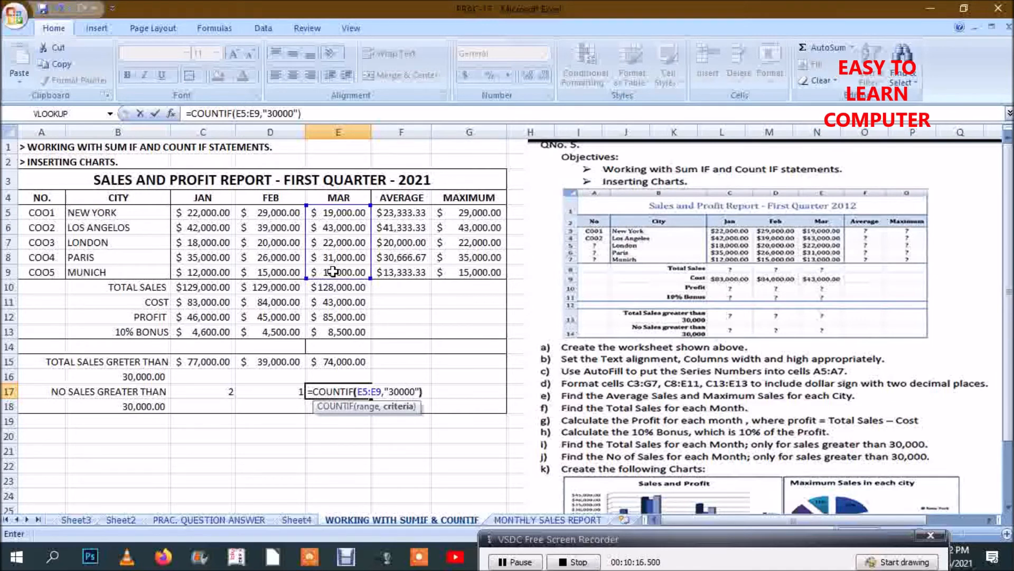
{"action": "key", "text": "Return"}
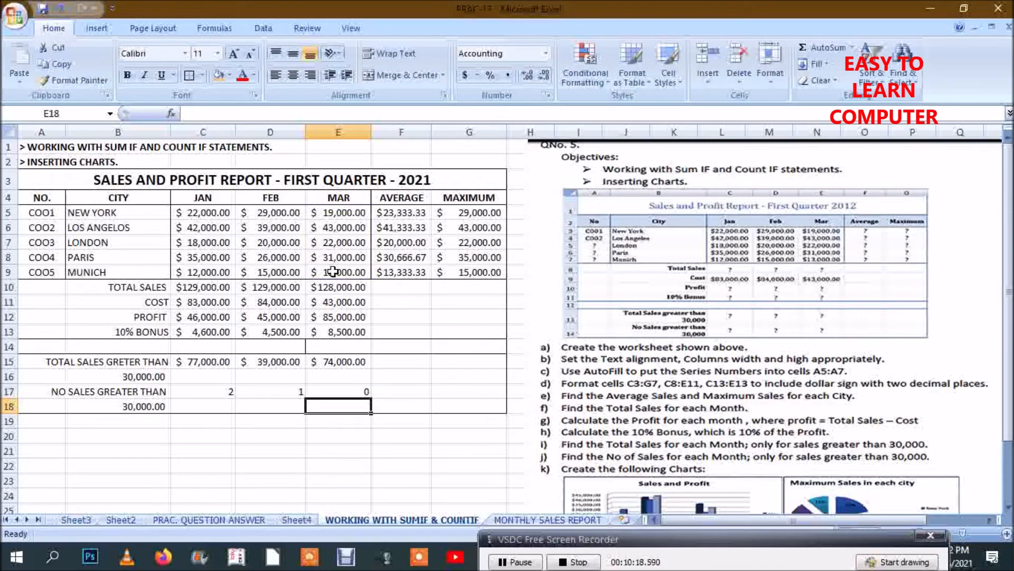
{"action": "key", "text": "Up"}
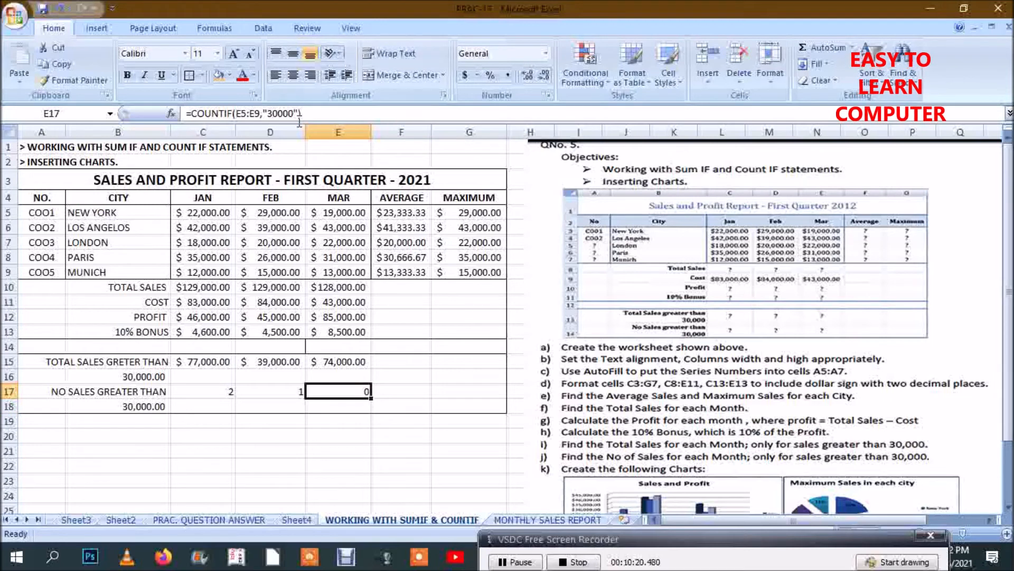
{"action": "key", "text": "Delete"}
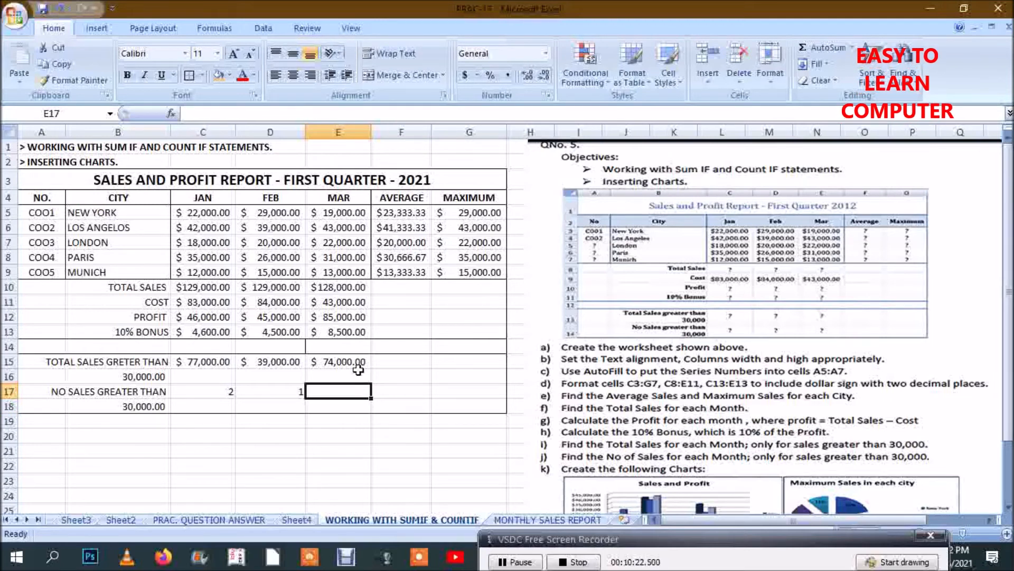
Count March's sales greater than 30,000 by entering =COUNTIF(E5:E9,">30000") in E17.
{"action": "type", "text": "=COI"}
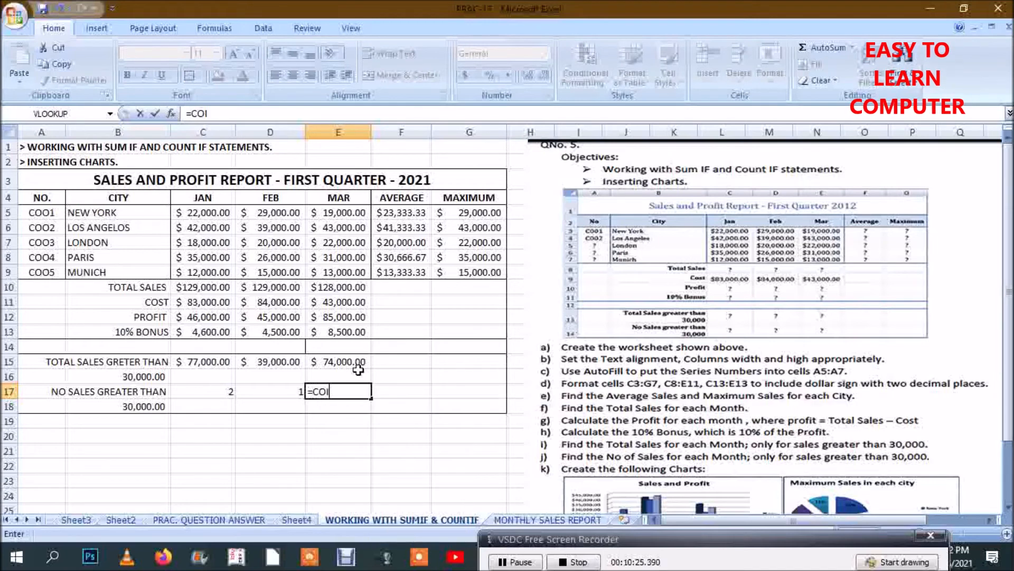
{"action": "key", "text": "BackSpace"}
{"action": "type", "text": "UN"}
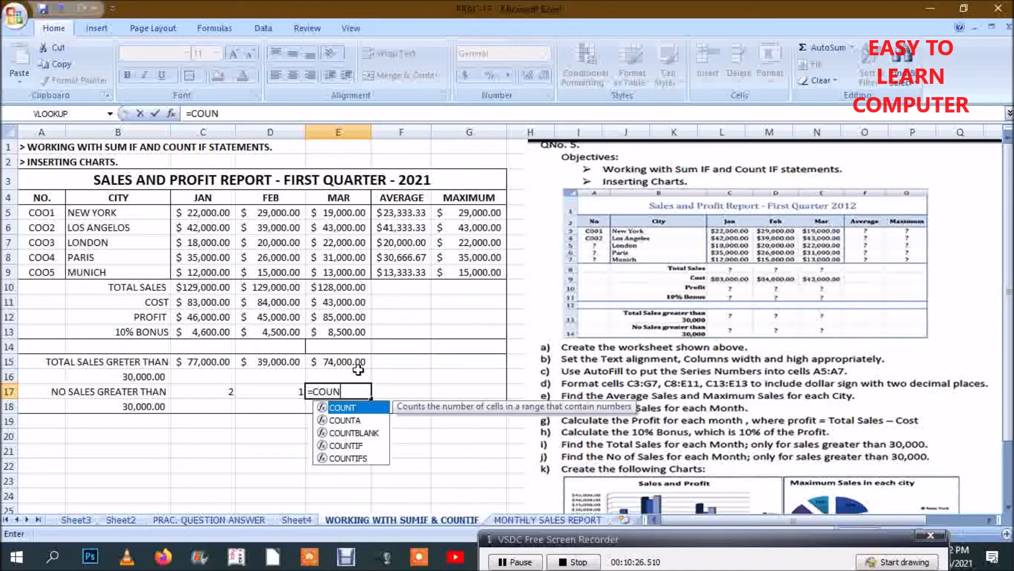
{"action": "type", "text": "TIF("}
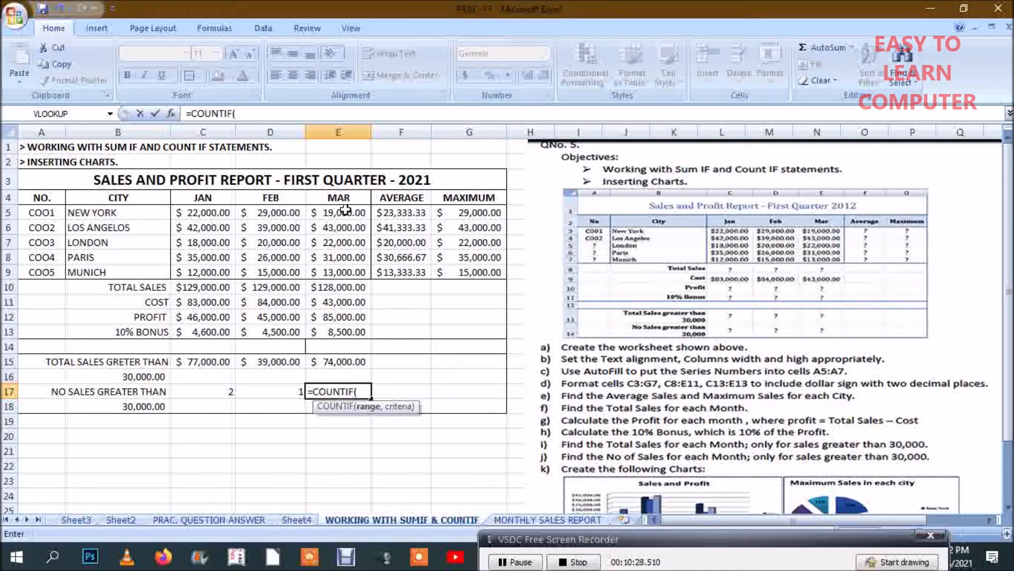
{"action": "left_click_drag", "start_coordinate": [345, 206], "coordinate": [345, 273]}
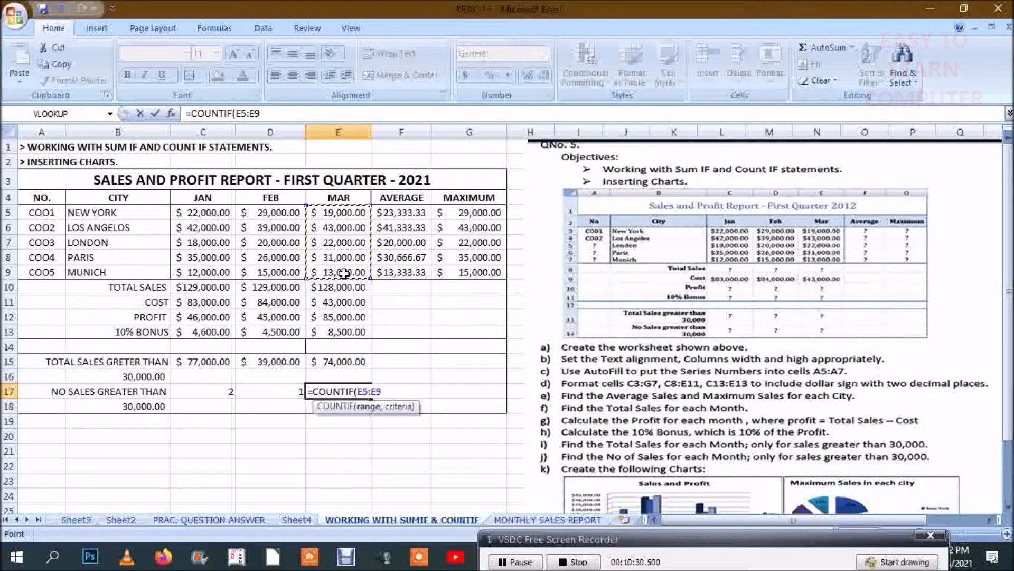
{"action": "type", "text": ","}
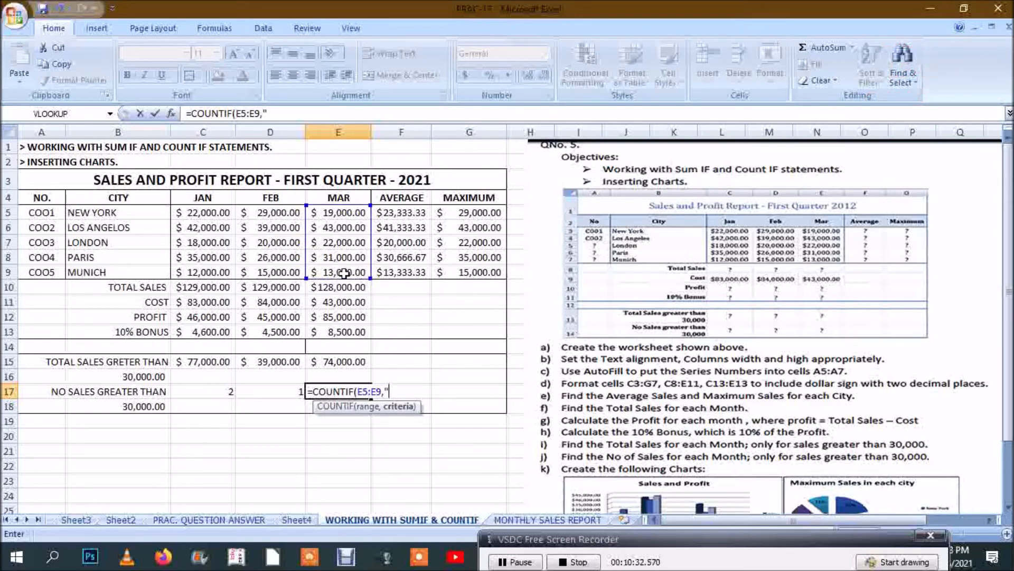
{"action": "type", "text": "\">30000"}
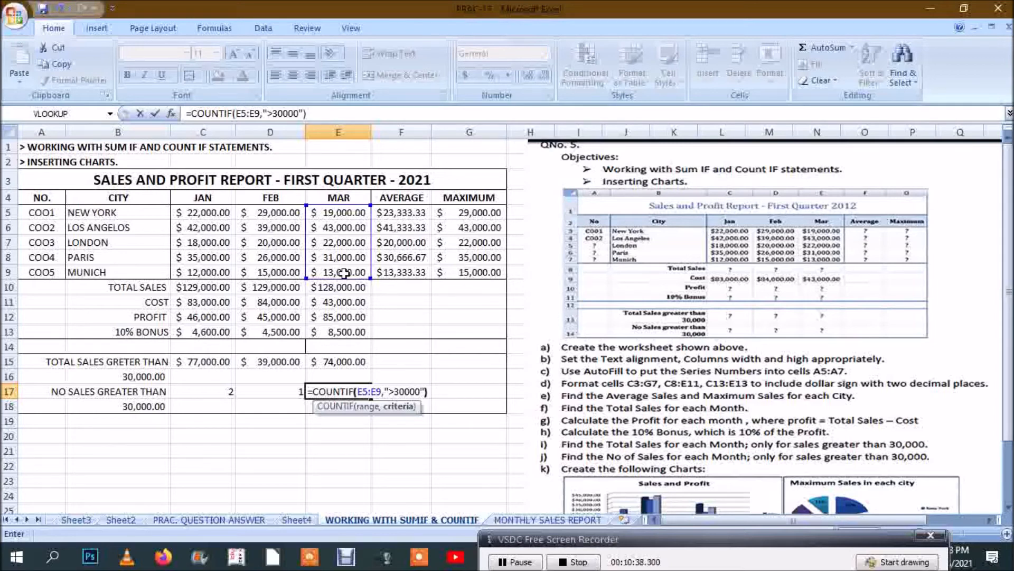
{"action": "key", "text": "Return"}
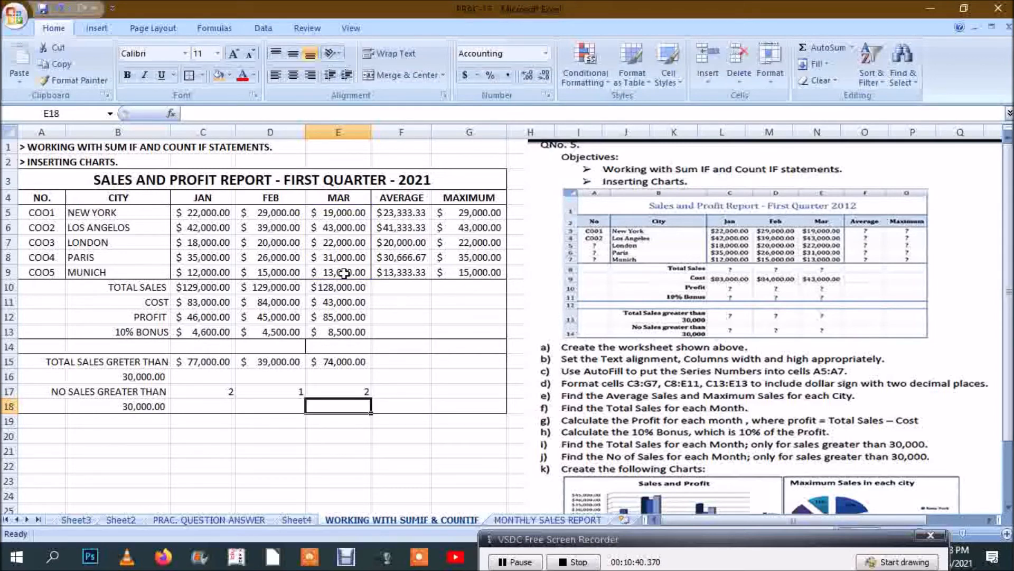
{"action": "left_click", "coordinate": [427, 452]}
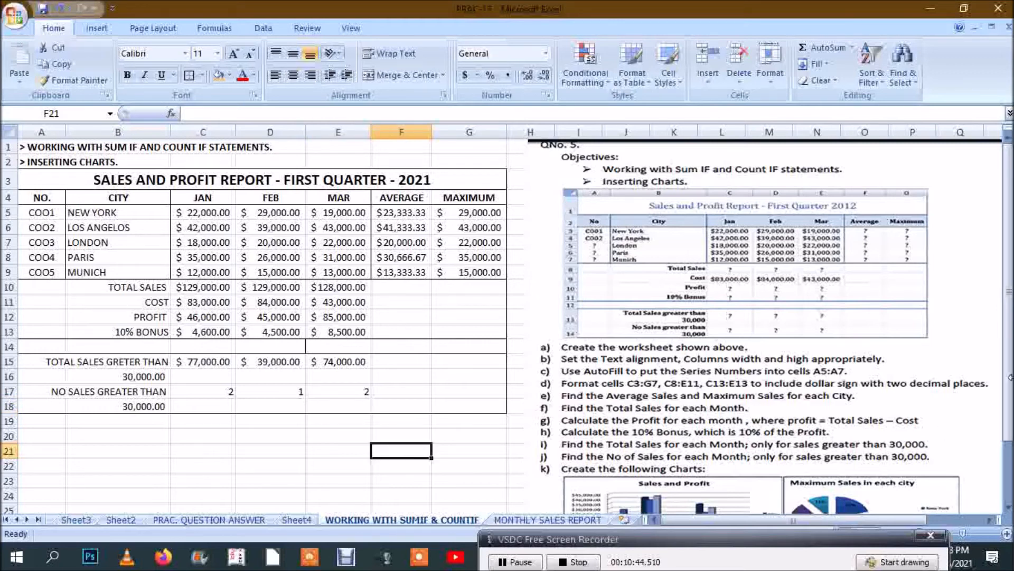
Insert a 3-D clustered column chart of the city sales in B4:E9, and shrink and place it below the table's first columns.
{"action": "left_click_drag", "start_coordinate": [1008, 389], "coordinate": [1012, 420]}
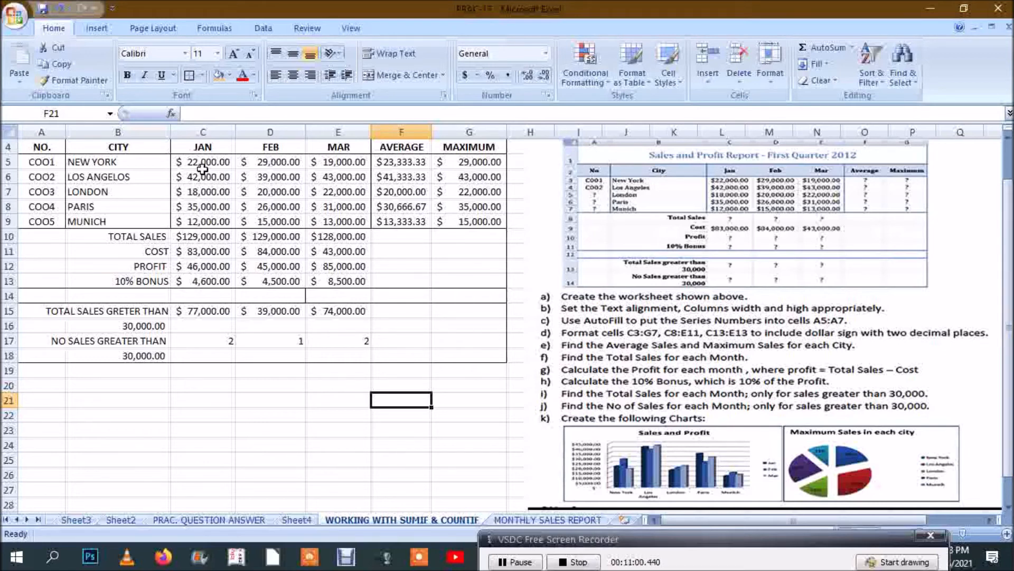
{"action": "left_click", "coordinate": [196, 149]}
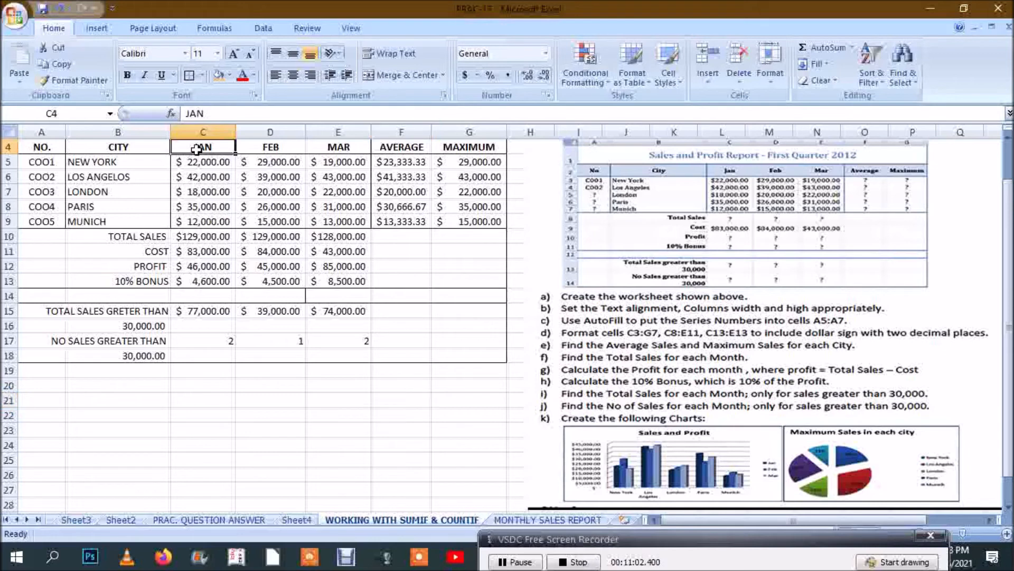
{"action": "left_click", "coordinate": [150, 149]}
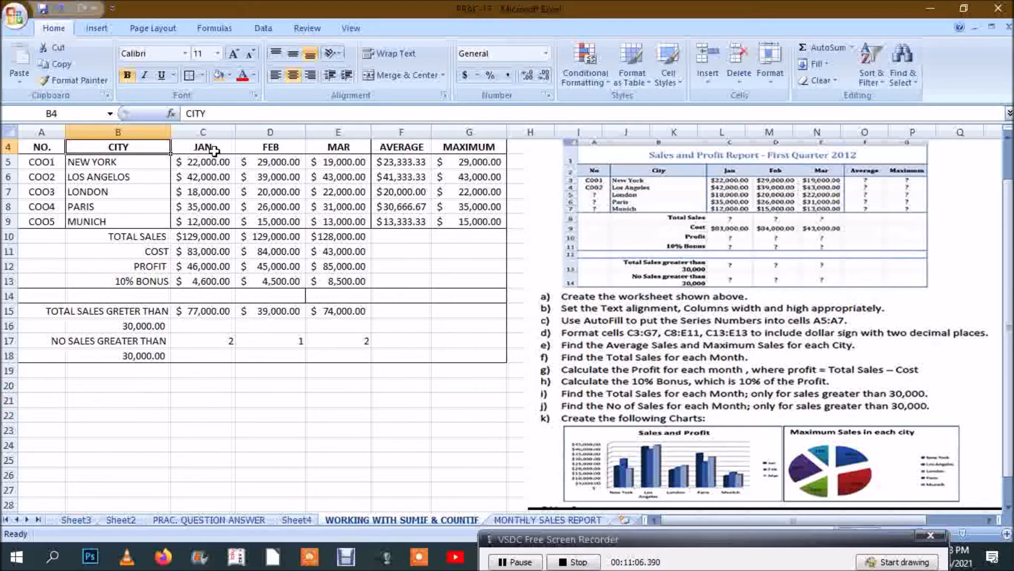
{"action": "left_click_drag", "start_coordinate": [150, 148], "coordinate": [338, 223]}
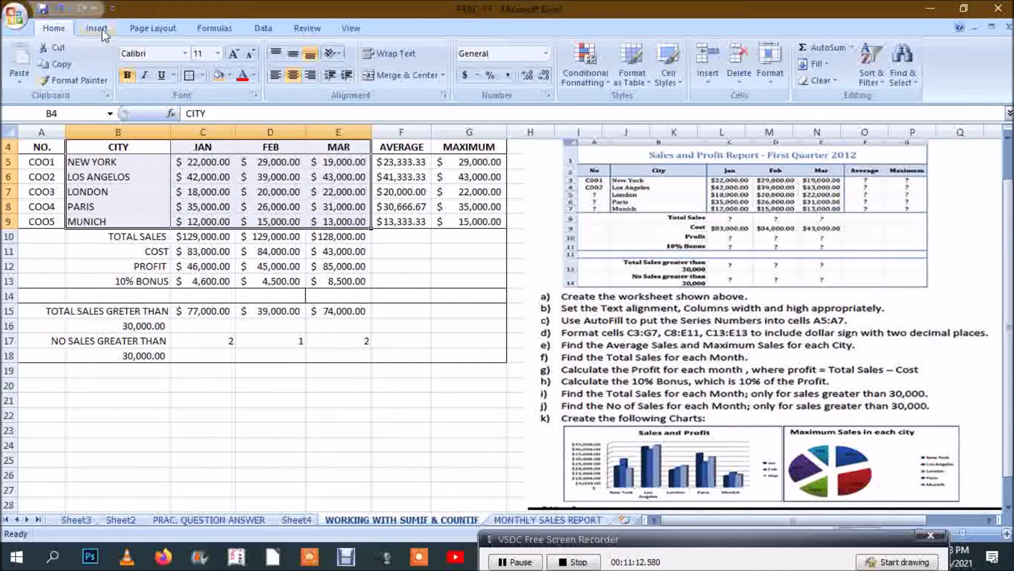
{"action": "left_click", "coordinate": [100, 29]}
{"action": "left_click", "coordinate": [251, 78]}
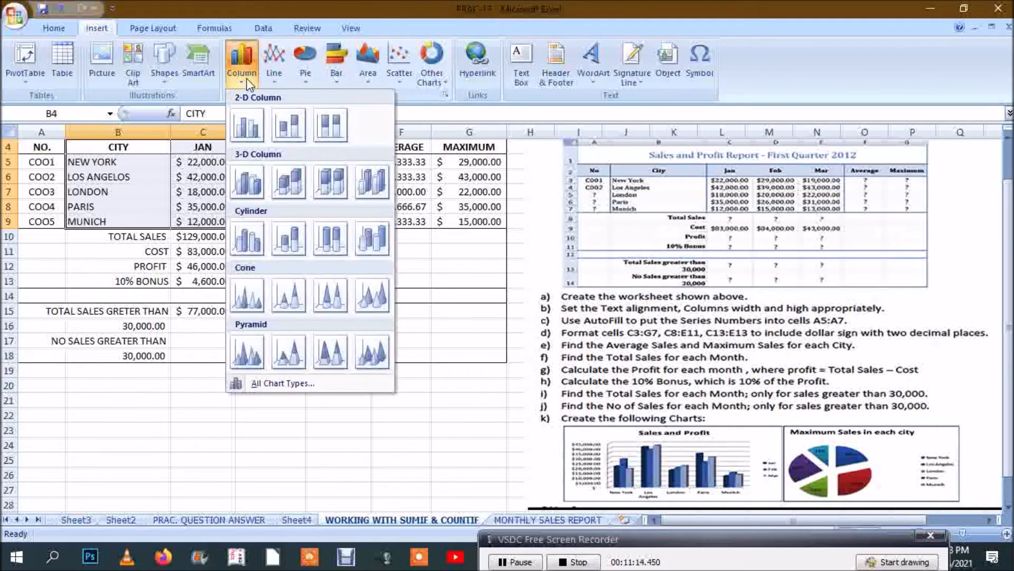
{"action": "left_click", "coordinate": [248, 194]}
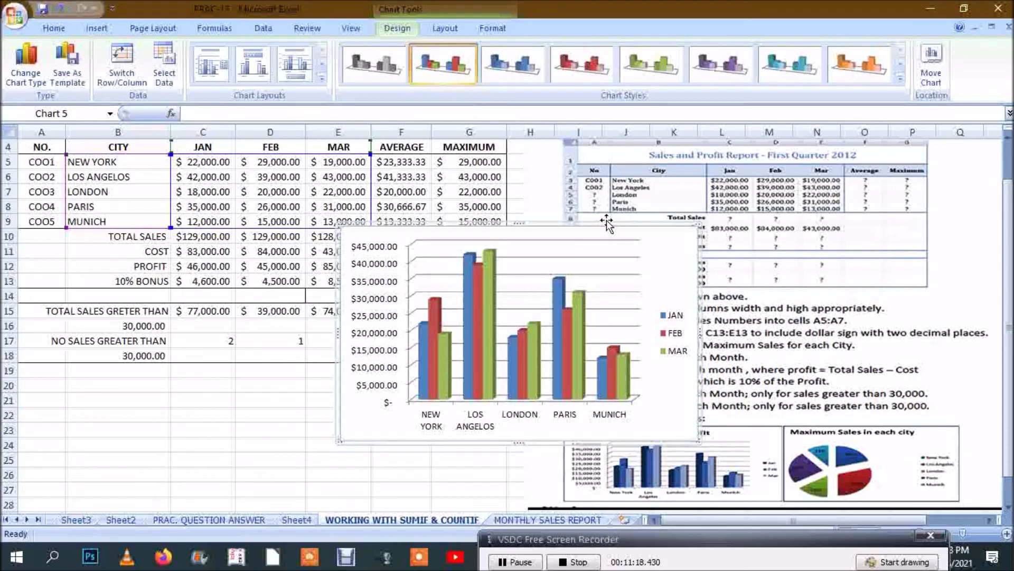
{"action": "left_click_drag", "start_coordinate": [605, 222], "coordinate": [314, 324]}
{"action": "left_click_drag", "start_coordinate": [361, 367], "coordinate": [269, 373]}
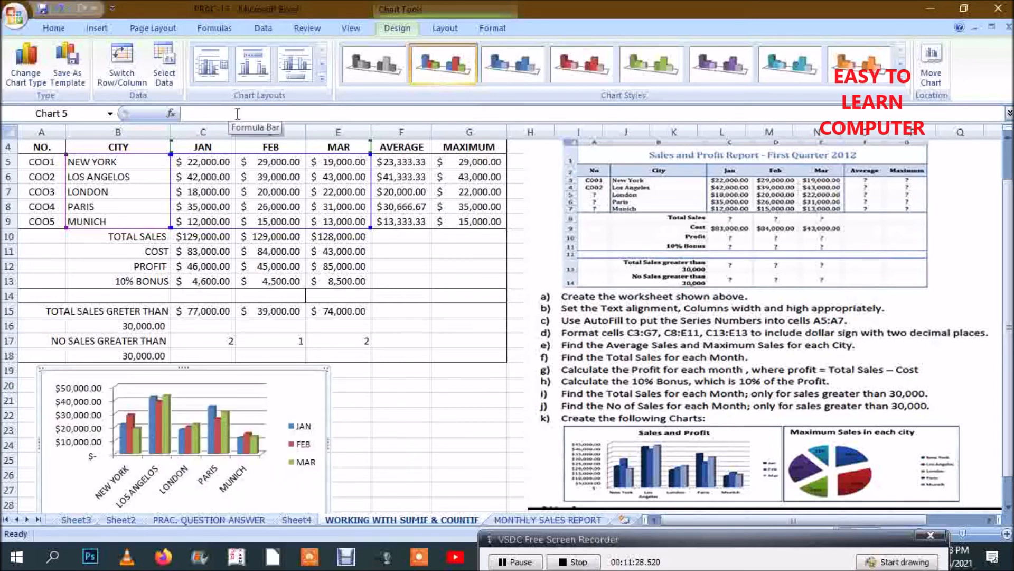
{"action": "left_click", "coordinate": [253, 64]}
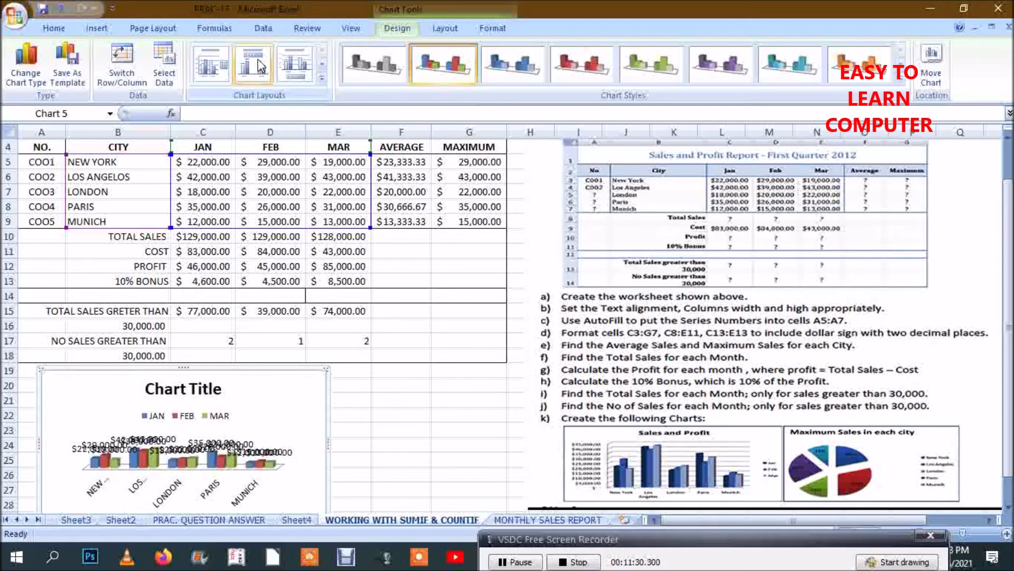
{"action": "left_click", "coordinate": [321, 79]}
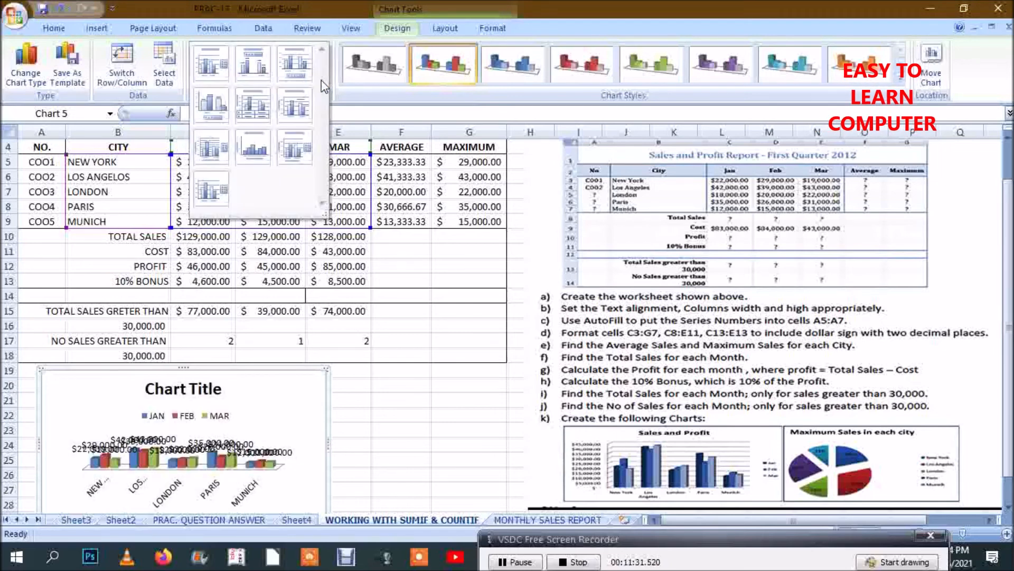
{"action": "left_click", "coordinate": [302, 143]}
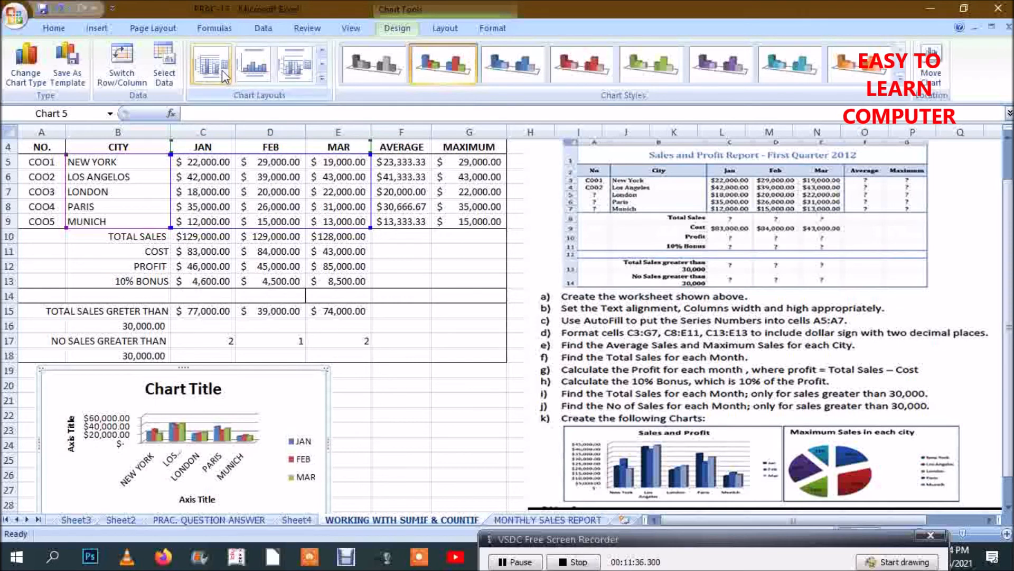
{"action": "left_click", "coordinate": [255, 71]}
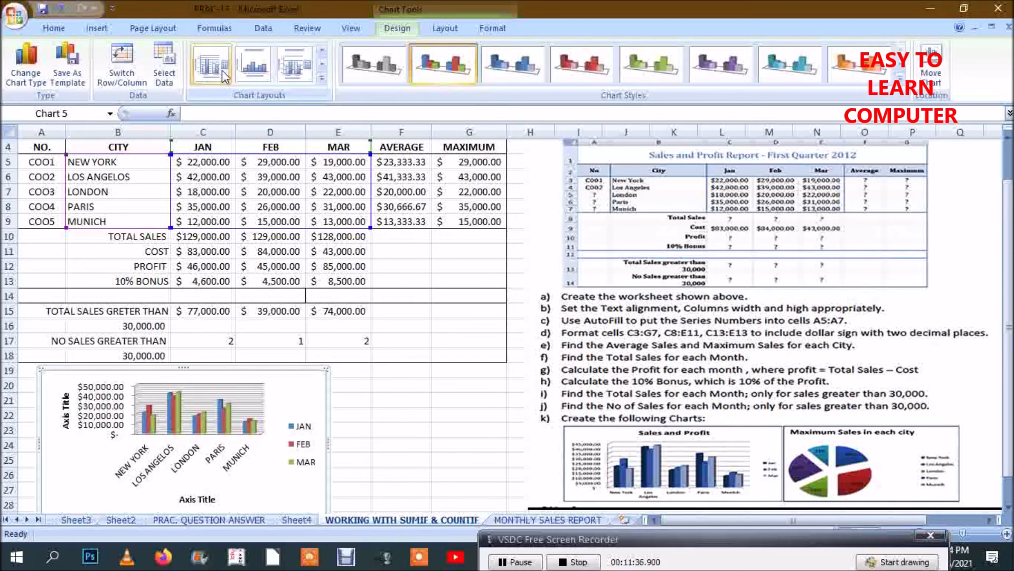
Apply the layout with a chart title and a legend beside the plot to the column chart, and title it "Sales and Profit".
{"action": "left_click", "coordinate": [322, 78]}
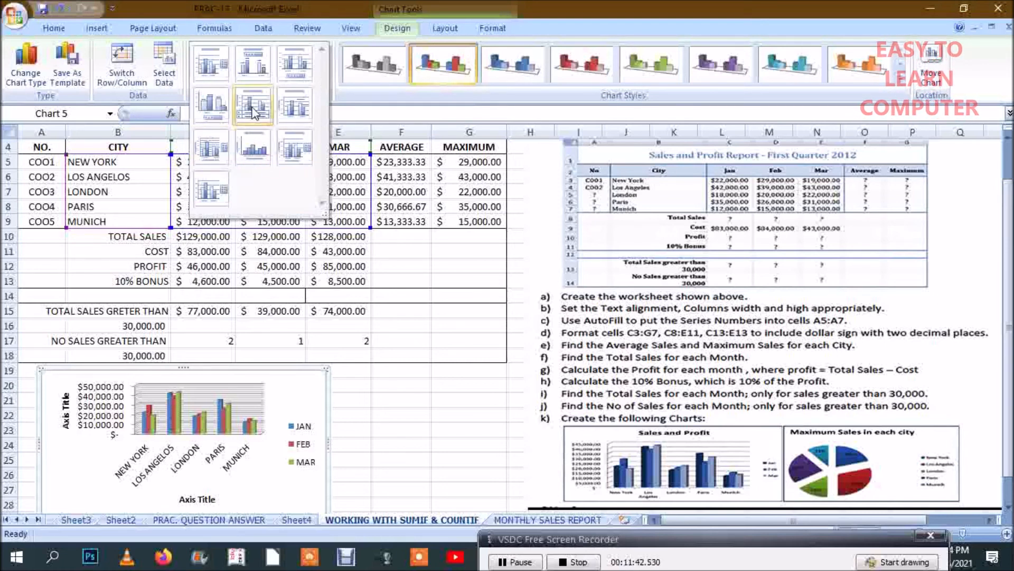
{"action": "left_click", "coordinate": [216, 71]}
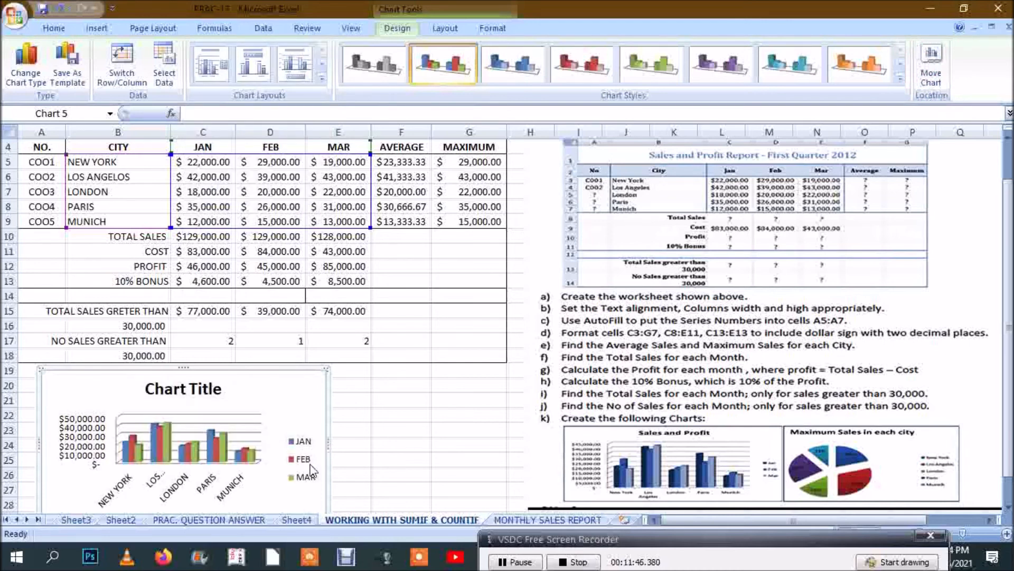
{"action": "left_click", "coordinate": [196, 392]}
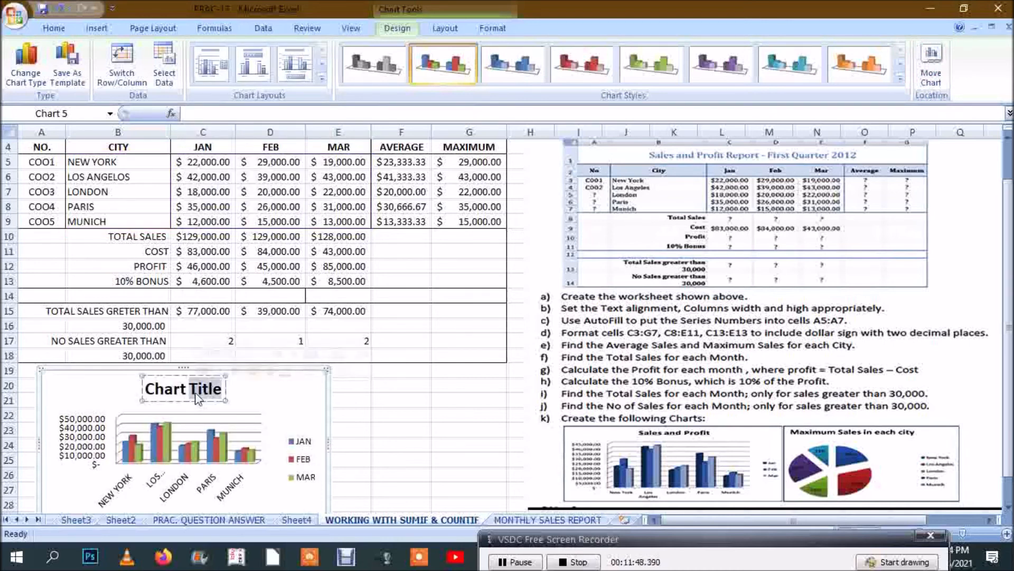
{"action": "triple_click", "coordinate": [197, 395]}
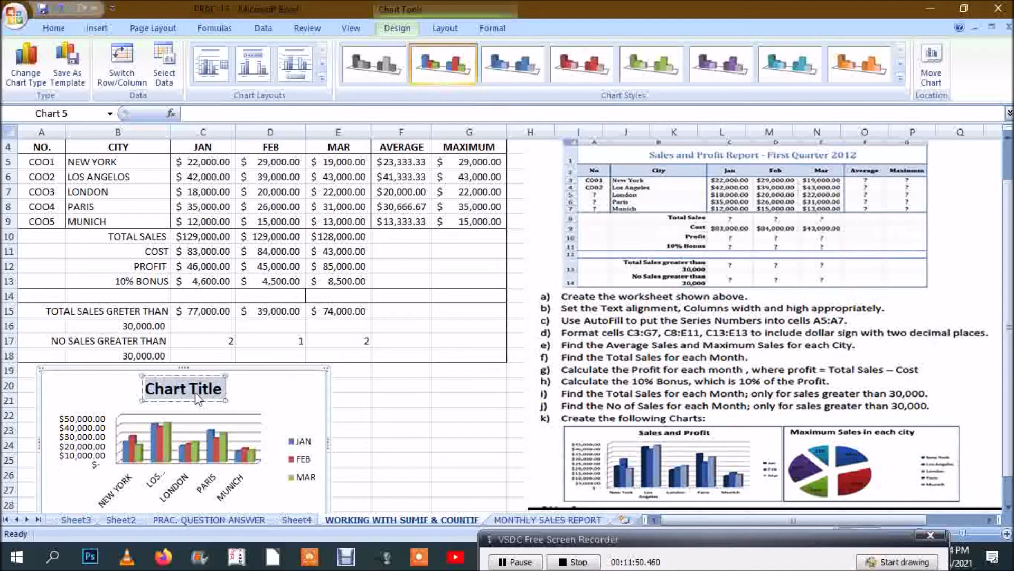
{"action": "type", "text": "SS"}
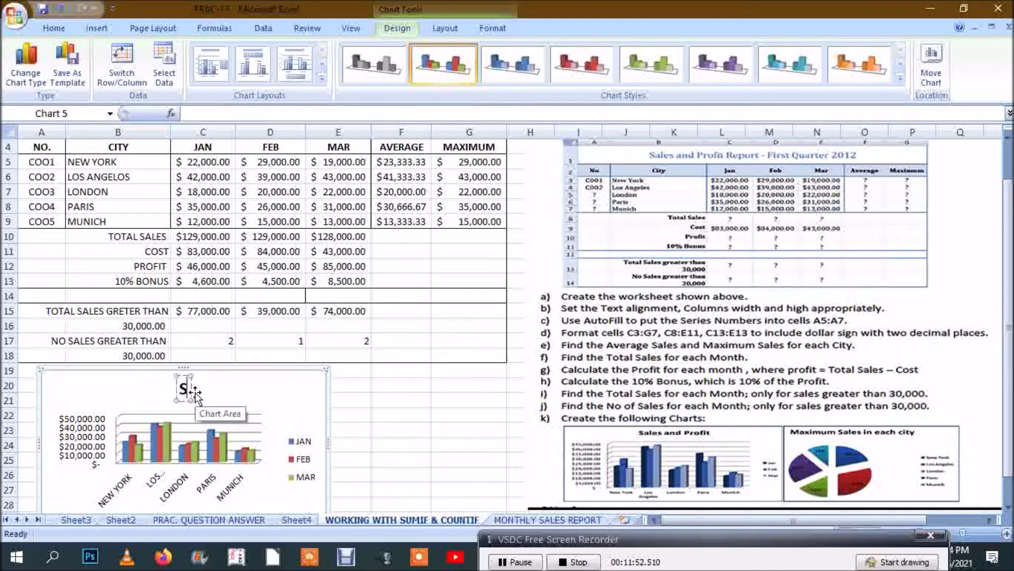
{"action": "type", "text": "ales"}
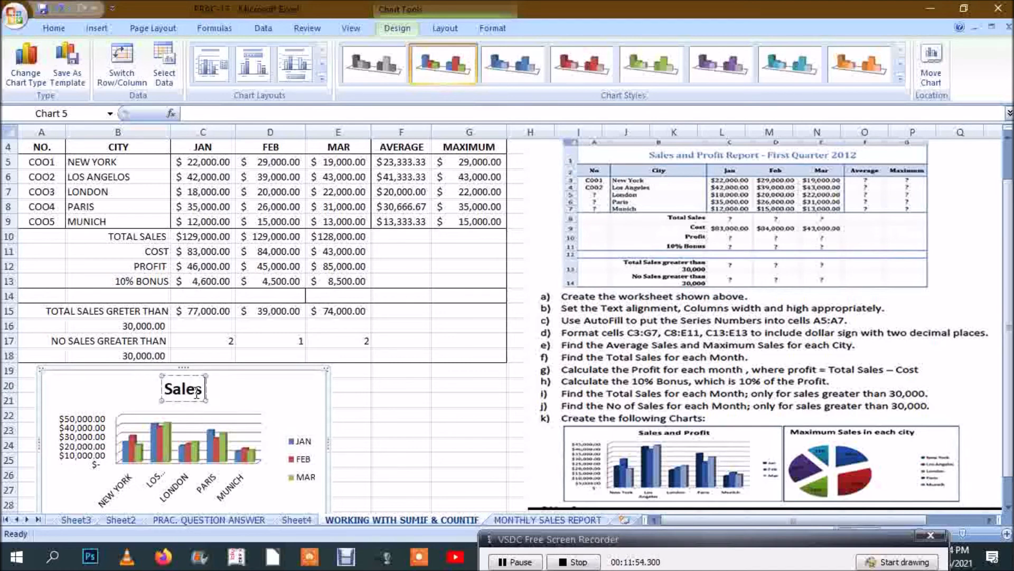
{"action": "type", "text": " and Profit"}
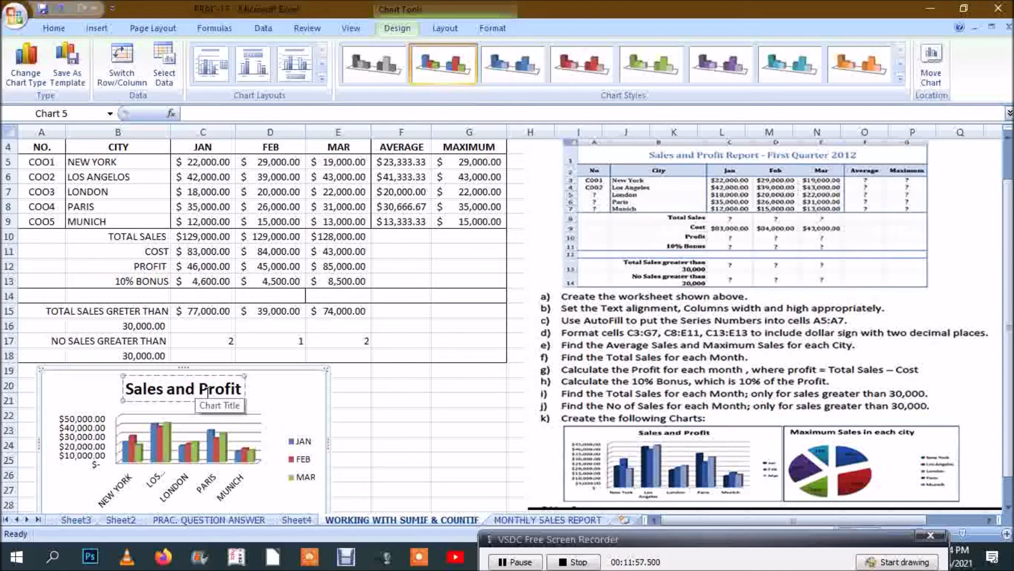
{"action": "left_click", "coordinate": [409, 432]}
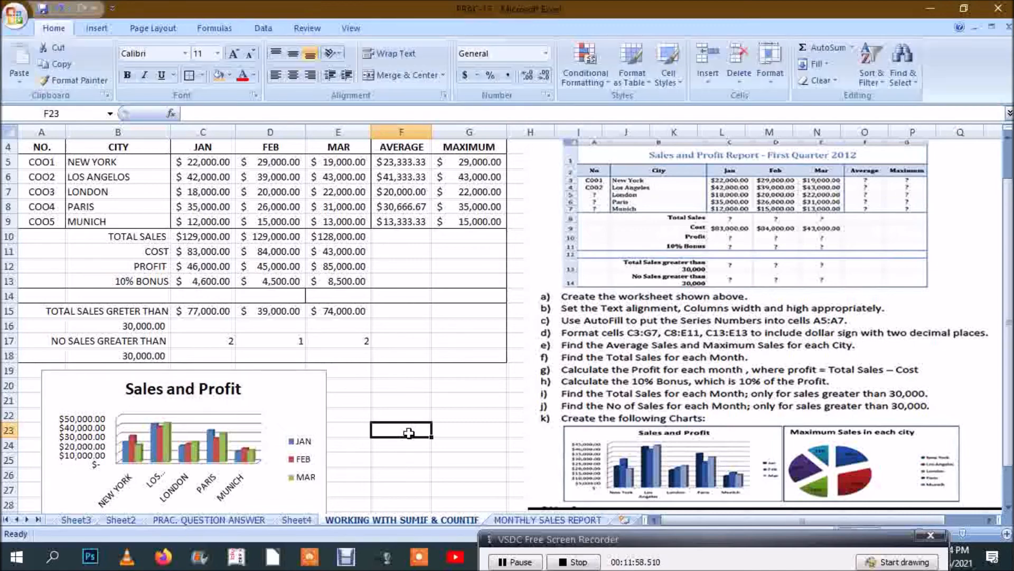
Narrow the Sales and Profit chart slightly by moving its right edge inward.
{"action": "left_click", "coordinate": [324, 386]}
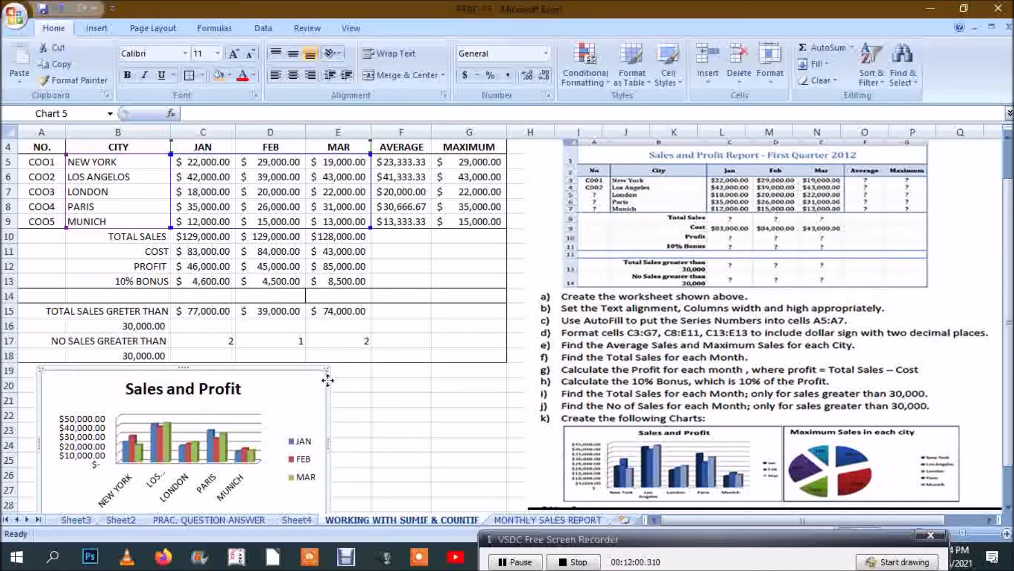
{"action": "left_click_drag", "start_coordinate": [328, 438], "coordinate": [305, 439]}
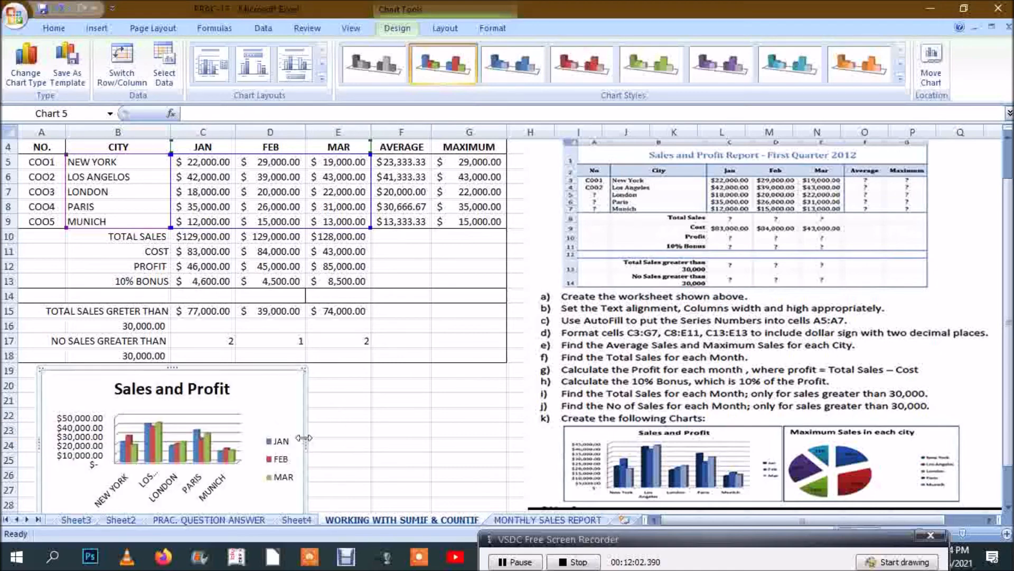
{"action": "left_click", "coordinate": [385, 421]}
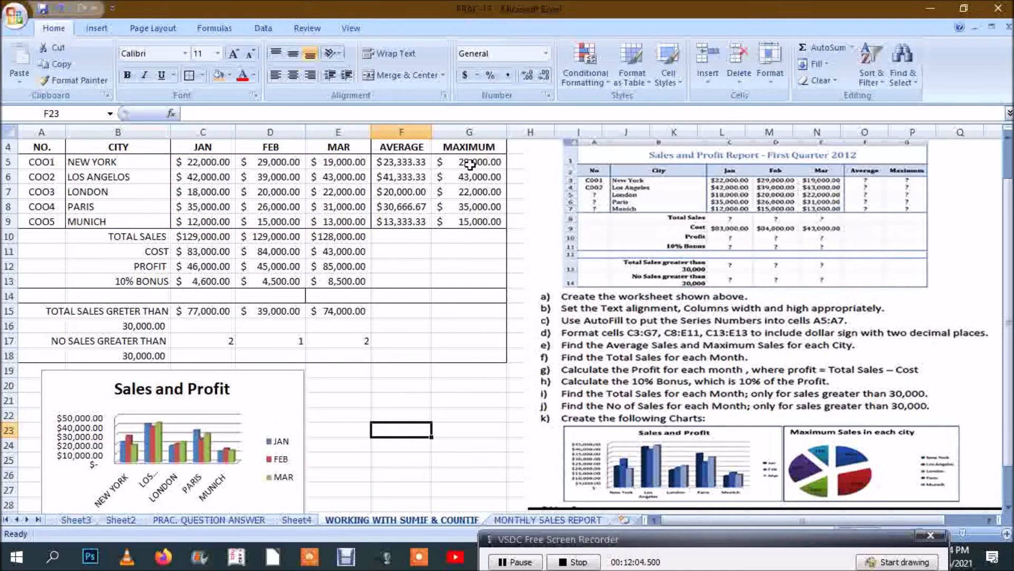
Insert a 3-D pie chart of each city's maximum sales from B4:B9 and G4:G9, and shrink the chart.
{"action": "left_click_drag", "start_coordinate": [470, 162], "coordinate": [473, 219]}
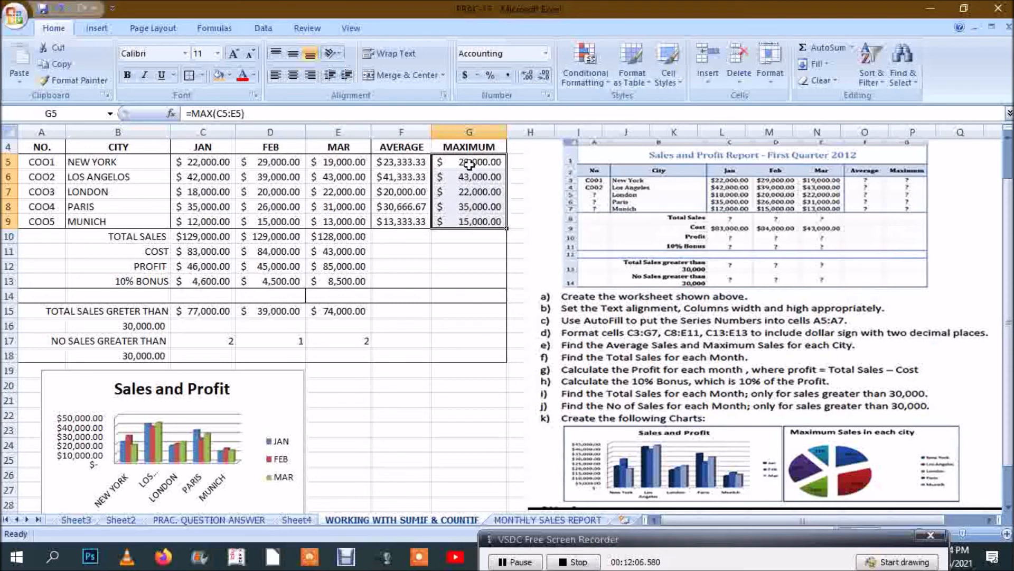
{"action": "left_click_drag", "start_coordinate": [468, 148], "coordinate": [467, 220]}
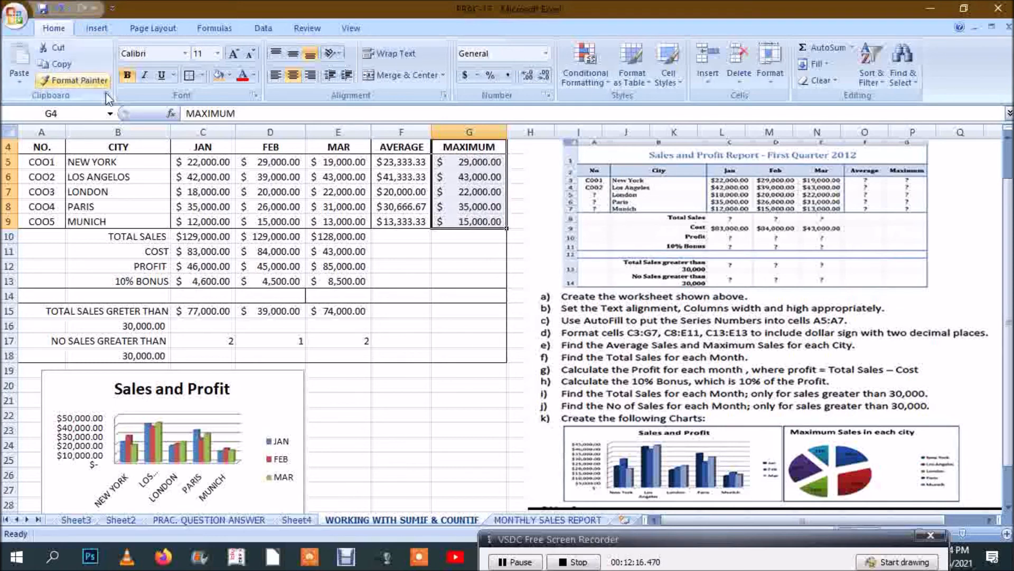
{"action": "left_click_drag", "start_coordinate": [123, 148], "coordinate": [131, 219]}
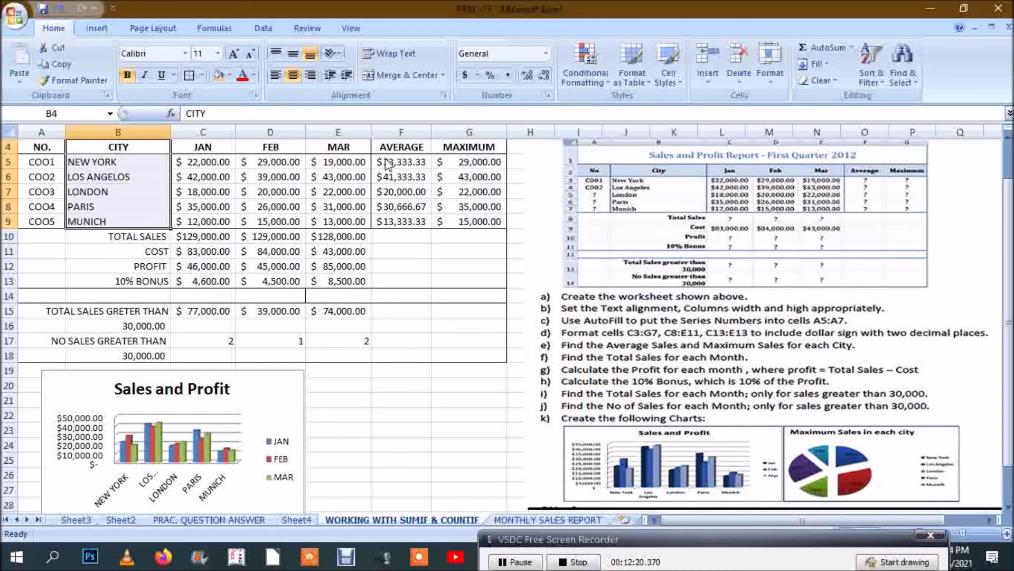
{"action": "left_click_drag", "start_coordinate": [489, 144], "coordinate": [483, 226]}
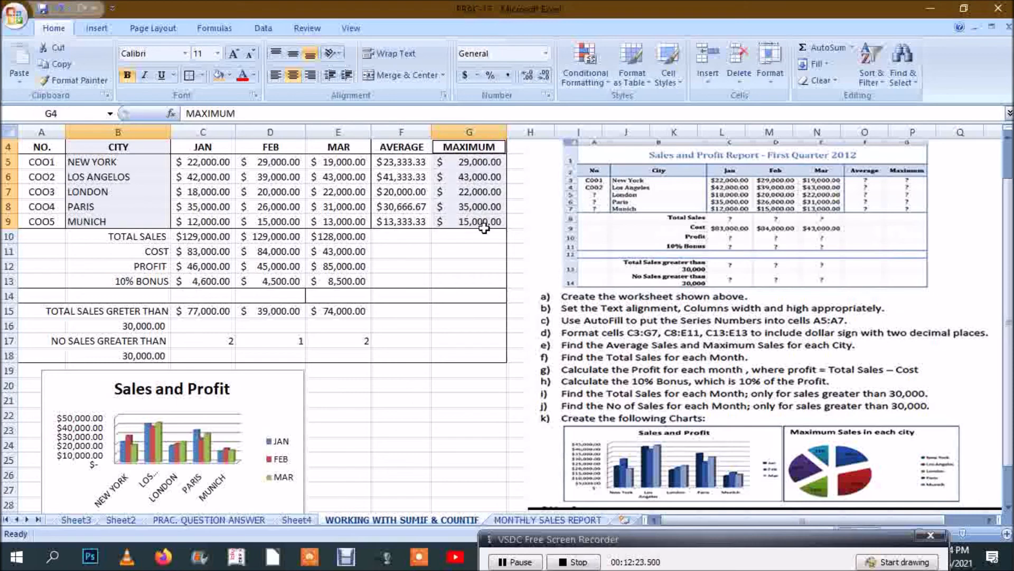
{"action": "left_click", "coordinate": [95, 29]}
{"action": "left_click", "coordinate": [306, 68]}
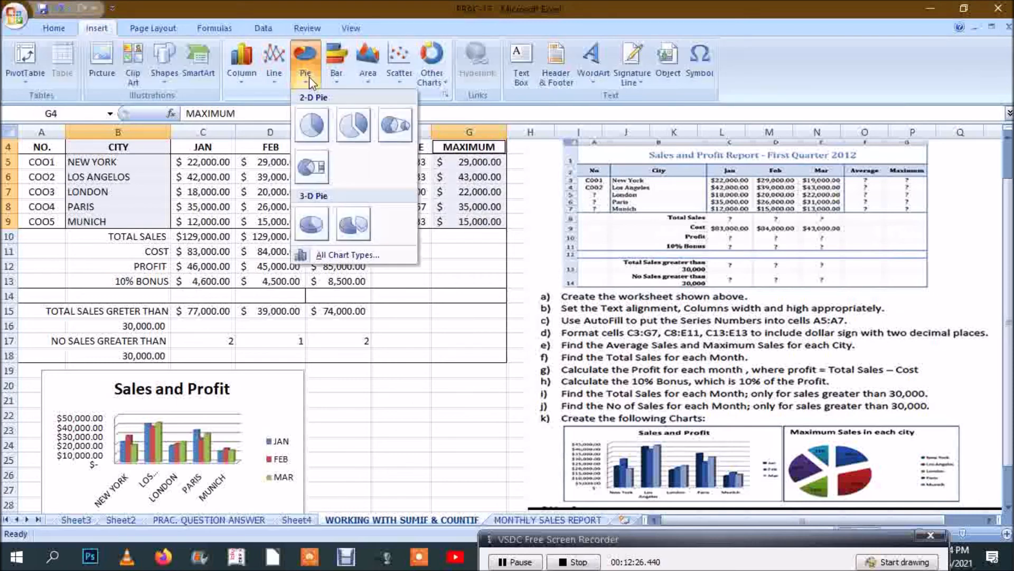
{"action": "left_click", "coordinate": [317, 226]}
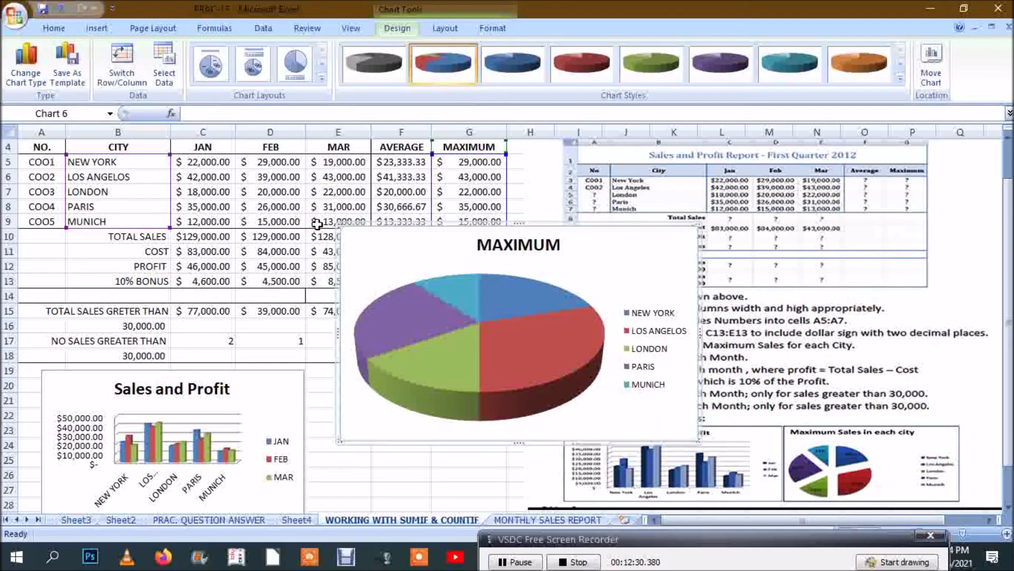
{"action": "left_click_drag", "start_coordinate": [573, 232], "coordinate": [595, 242]}
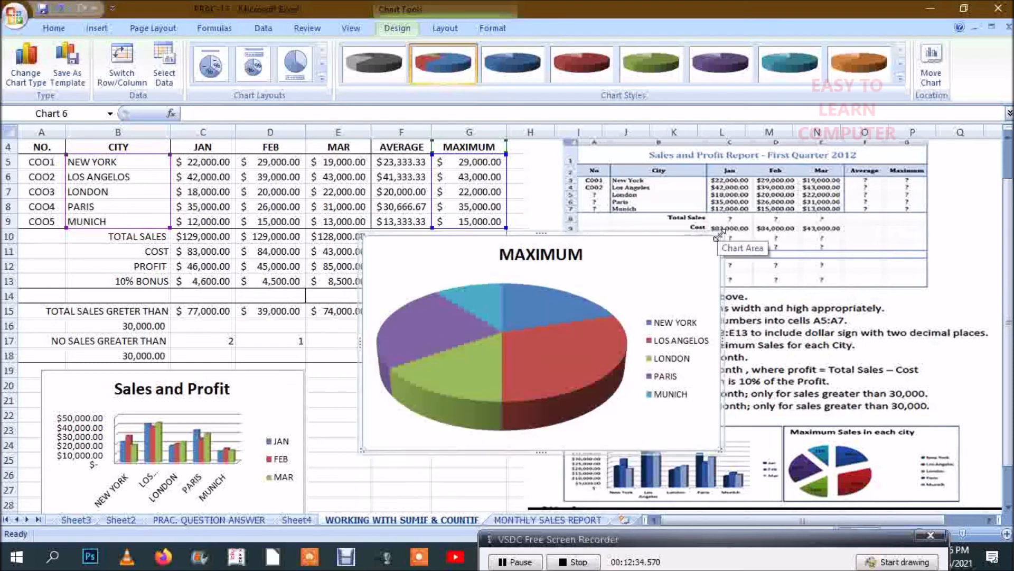
{"action": "left_click_drag", "start_coordinate": [716, 236], "coordinate": [669, 305]}
Change the pie chart's title to "Maximum Sales each city".
{"action": "left_click", "coordinate": [535, 327]}
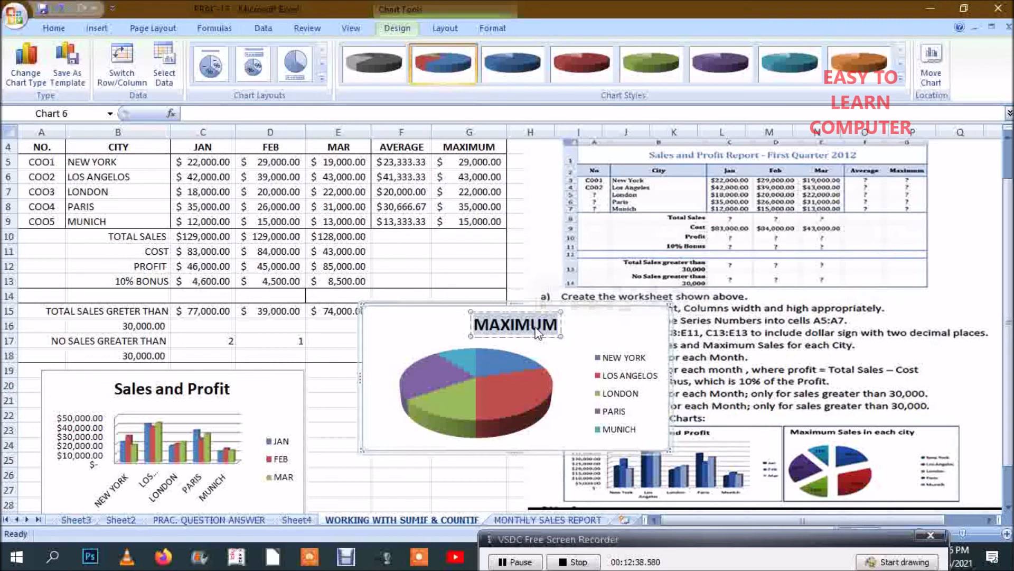
{"action": "type", "text": "max"}
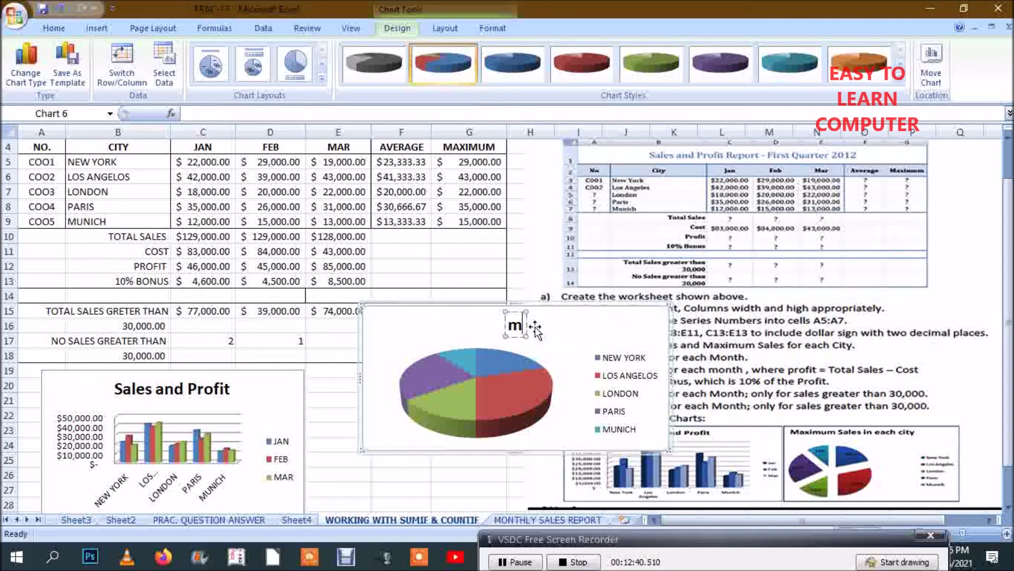
{"action": "key", "text": "BackSpace"}
{"action": "key", "text": "BackSpace"}
{"action": "key", "text": "BackSpace"}
{"action": "type", "text": "M"}
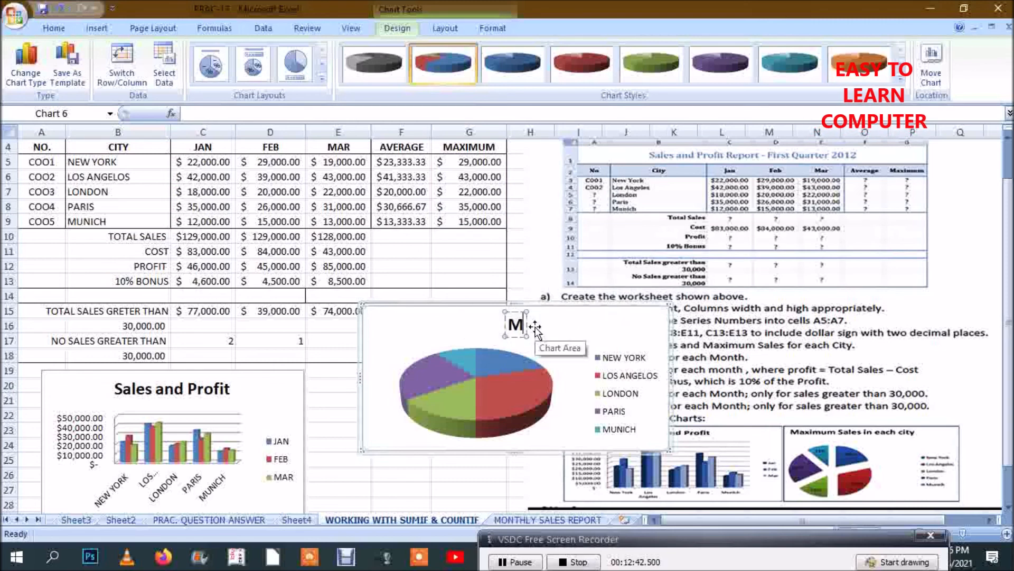
{"action": "type", "text": "aximum"}
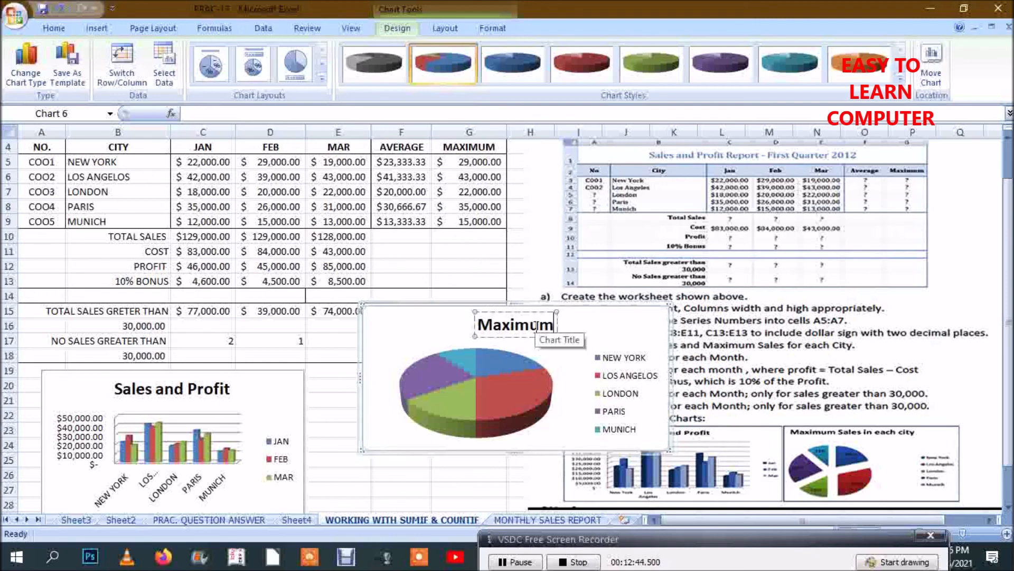
{"action": "type", "text": " Sales each city"}
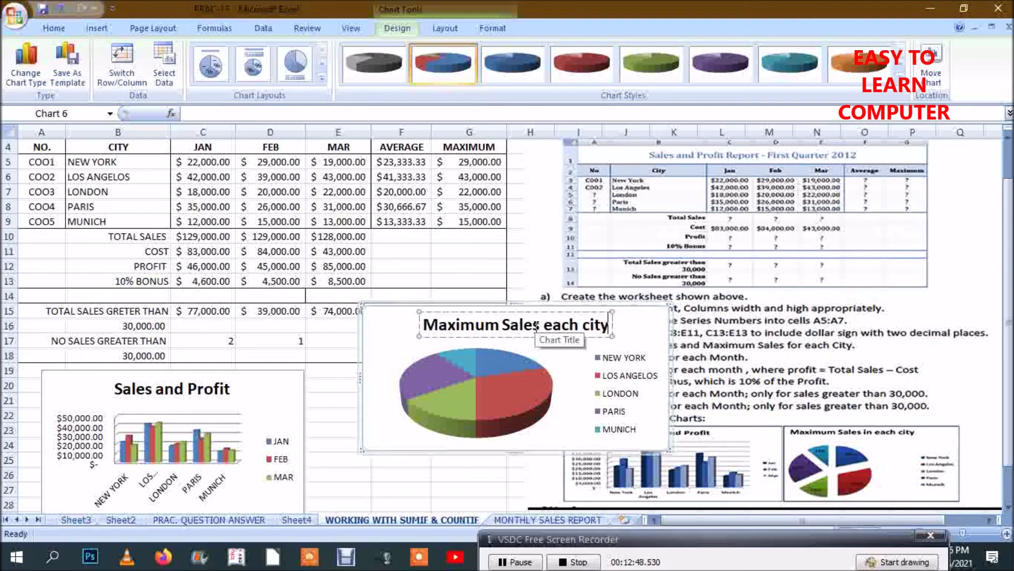
Place the pie chart beside the Sales and Profit chart and apply the layout with a title, percentage labels and a side legend.
{"action": "left_click_drag", "start_coordinate": [609, 301], "coordinate": [564, 368]}
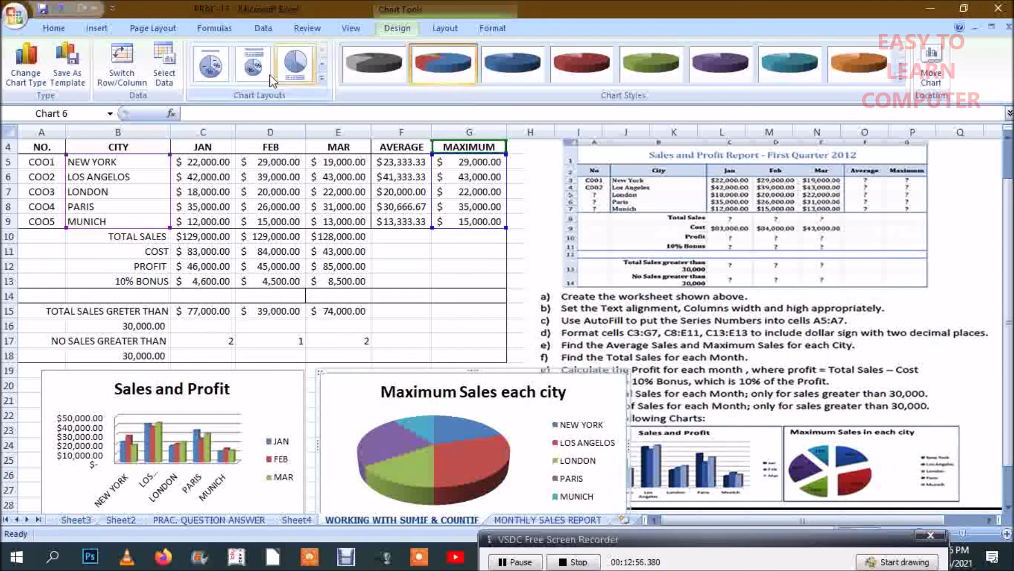
{"action": "left_click", "coordinate": [220, 70]}
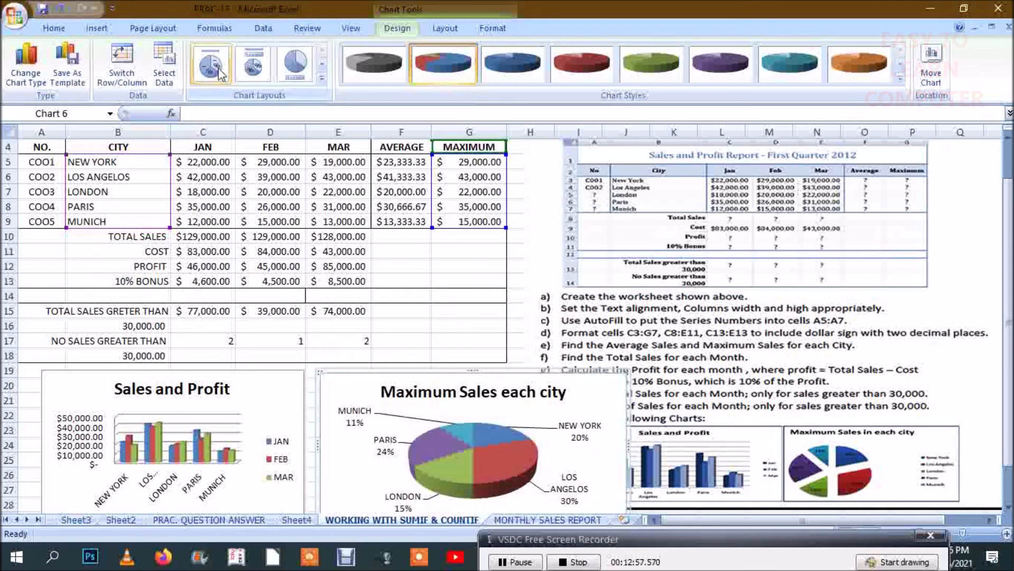
{"action": "left_click", "coordinate": [264, 75]}
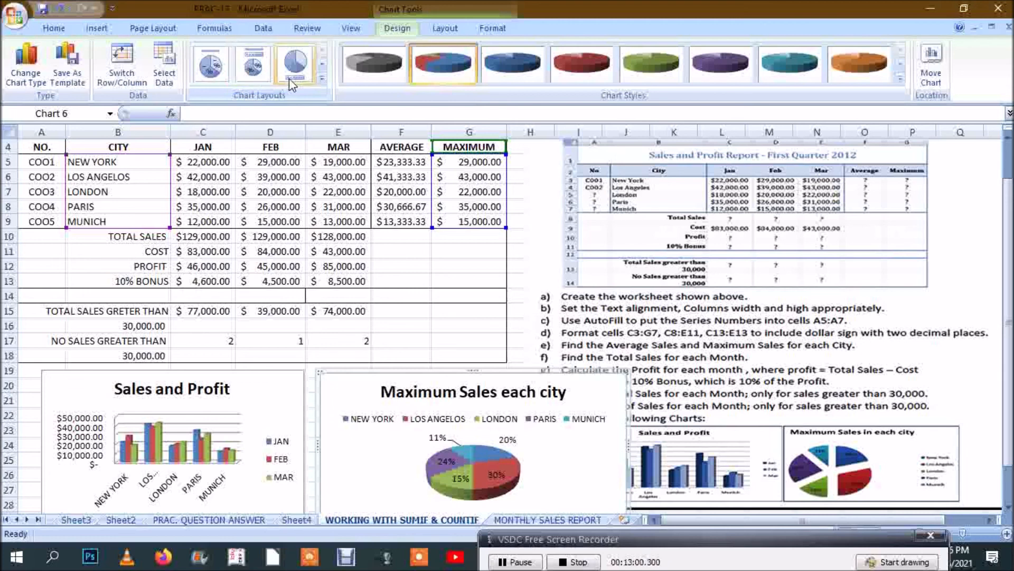
{"action": "left_click", "coordinate": [325, 84]}
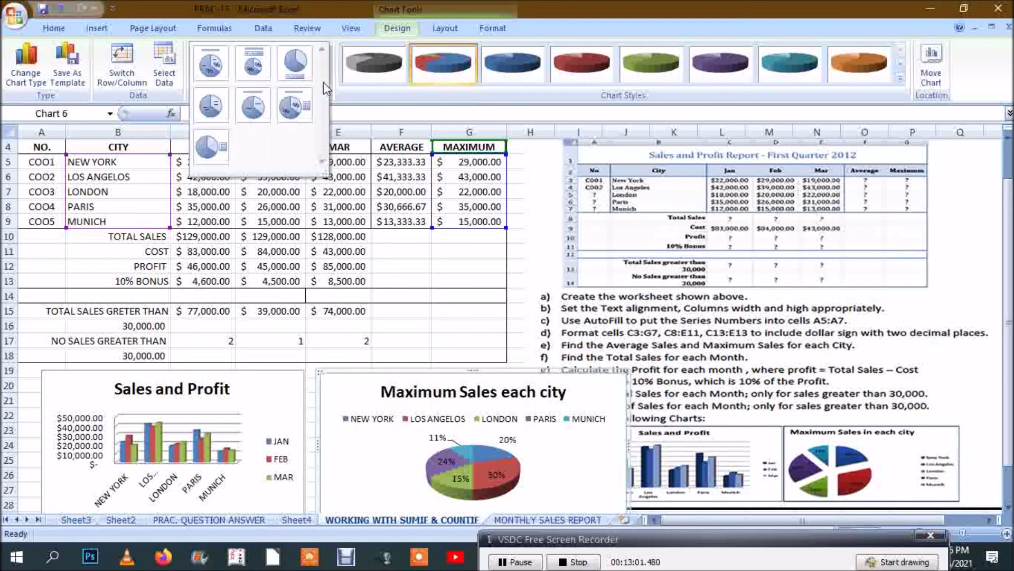
{"action": "left_click", "coordinate": [209, 115]}
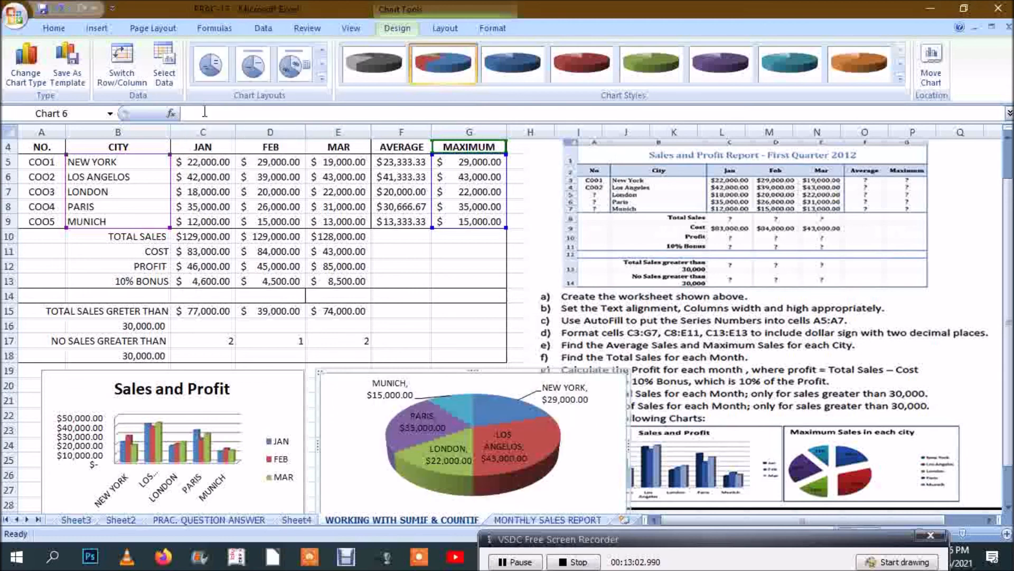
{"action": "left_click", "coordinate": [291, 80]}
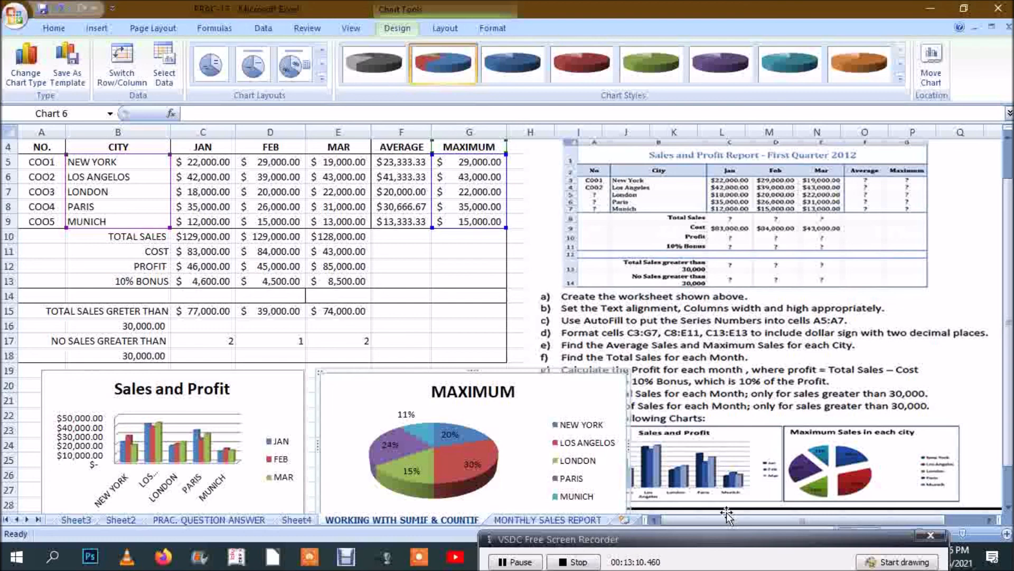
Pull all the pie slices apart and move Munich's percentage label onto its slice.
{"action": "mouse_move", "coordinate": [451, 472]}
{"action": "left_click_drag", "start_coordinate": [444, 448], "coordinate": [454, 467]}
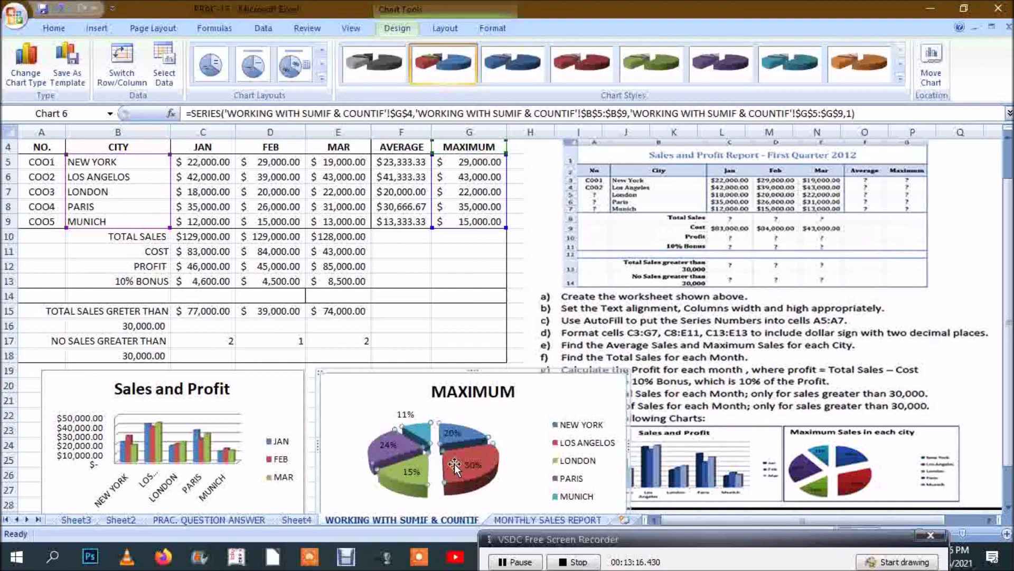
{"action": "left_click", "coordinate": [400, 414]}
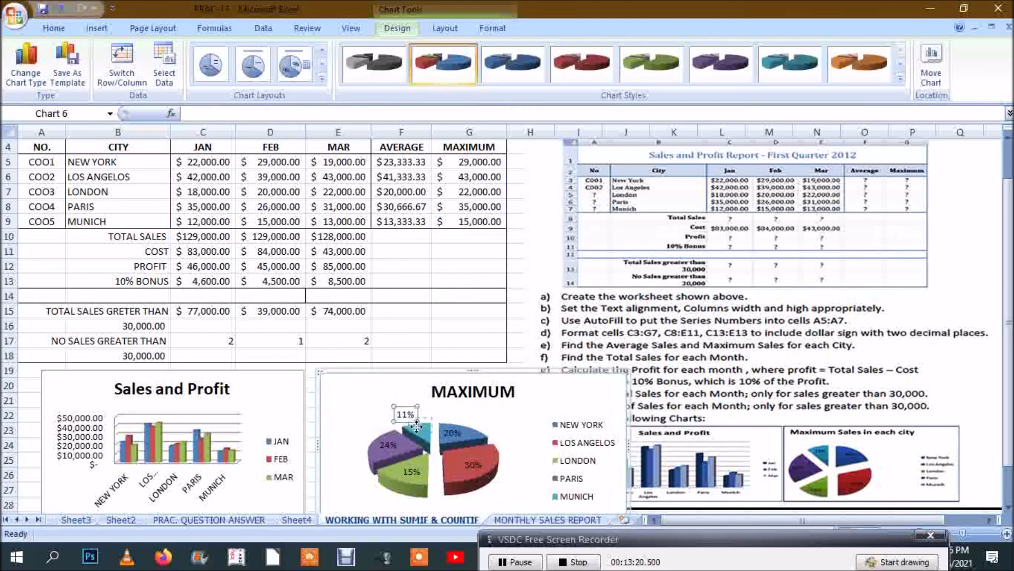
{"action": "left_click_drag", "start_coordinate": [402, 415], "coordinate": [417, 433]}
{"action": "left_click", "coordinate": [520, 412]}
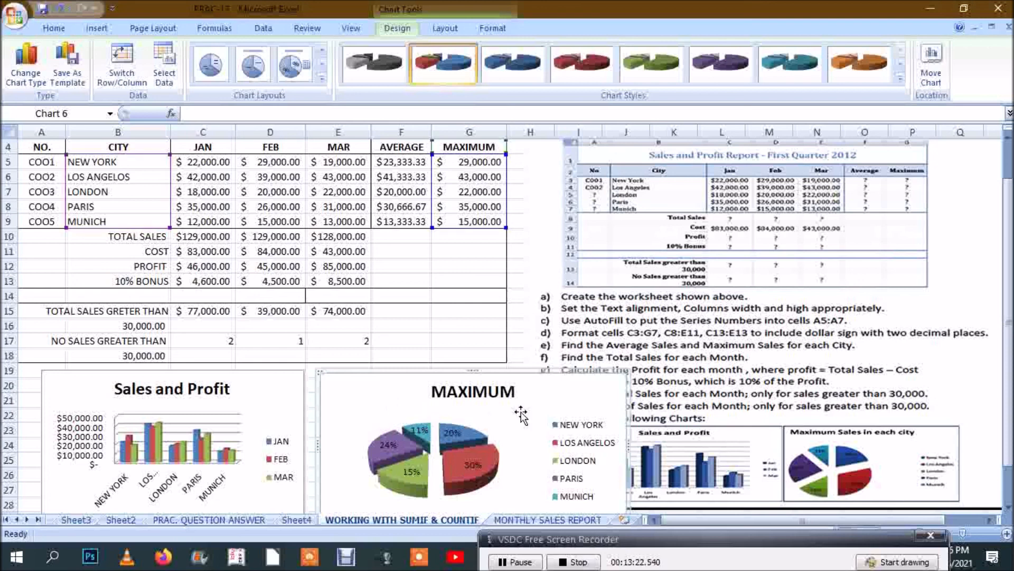